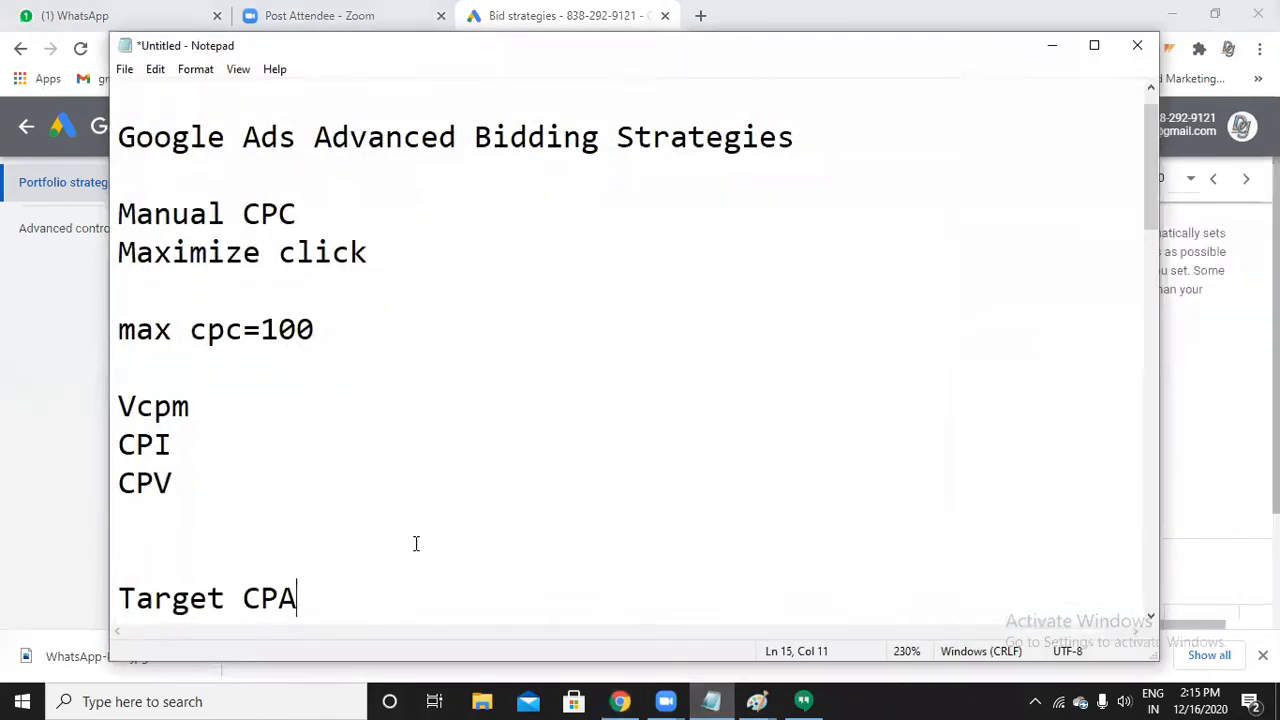
- Complete the Target CPA line so it reads "Target CPA(cost per aquisition)"
type("(cpst")
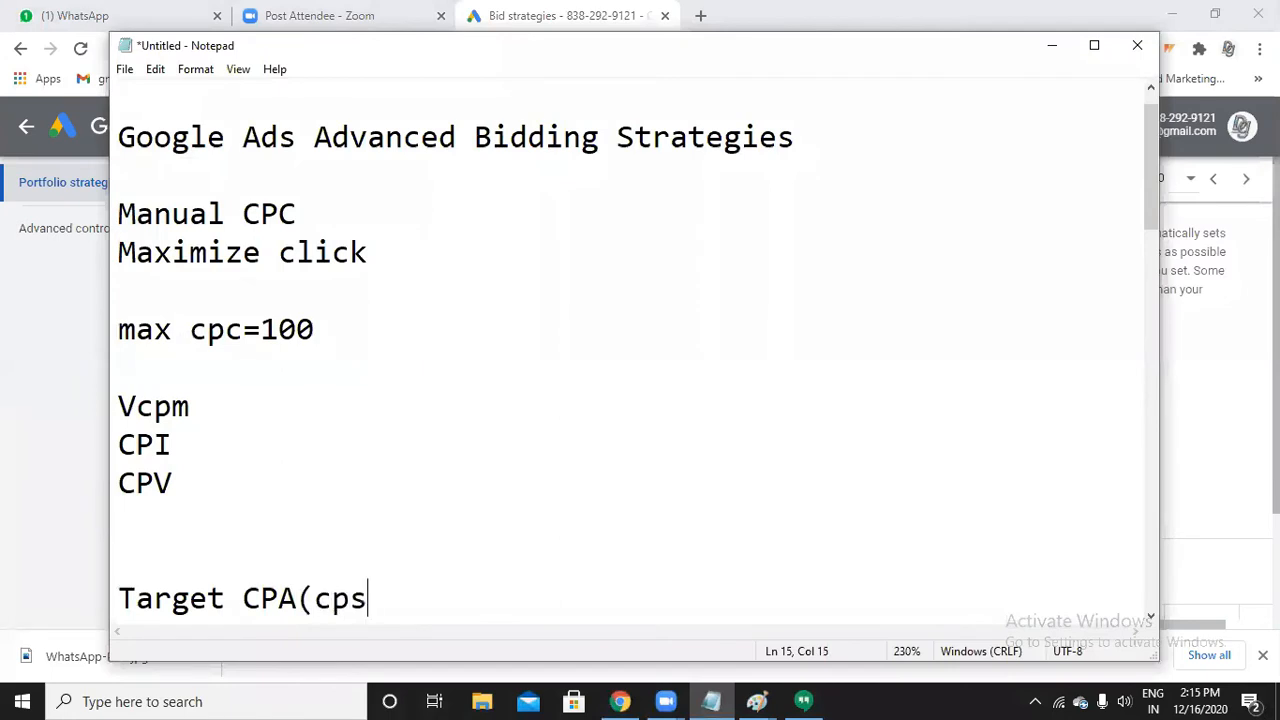
key("BackSpace")
key("BackSpace")
key("BackSpace")
type("ost p")
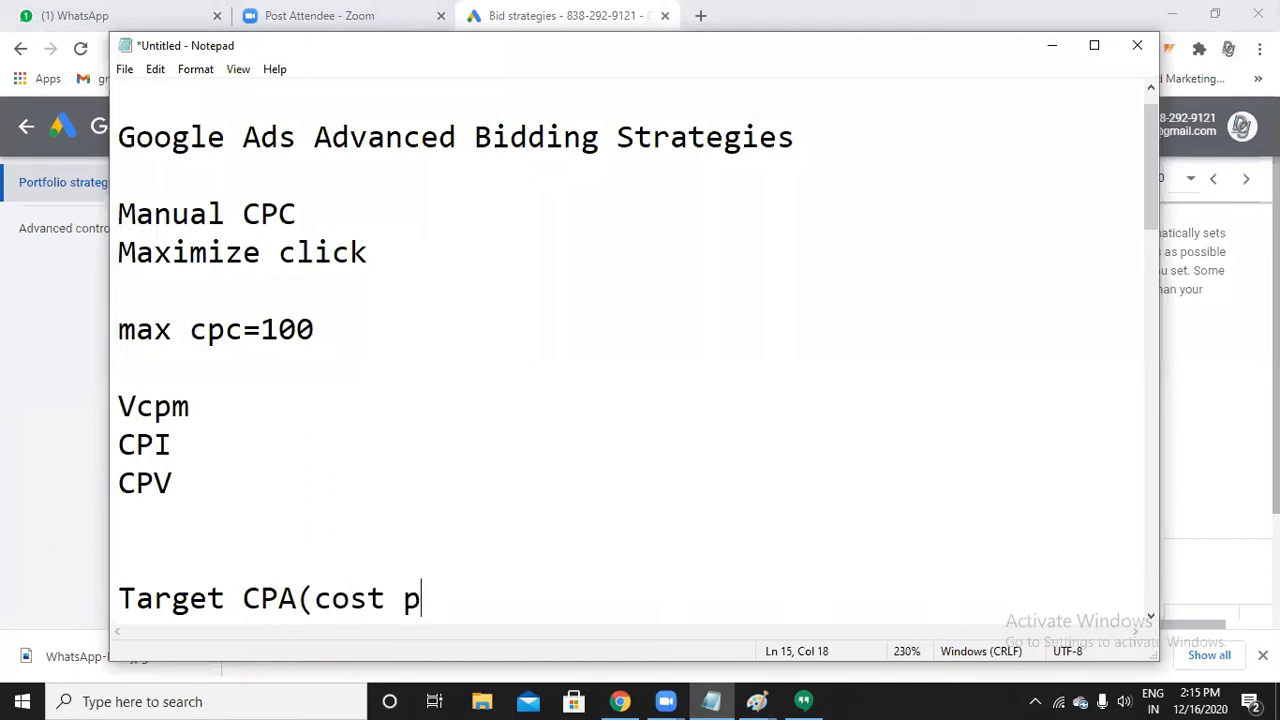
type("er aqui")
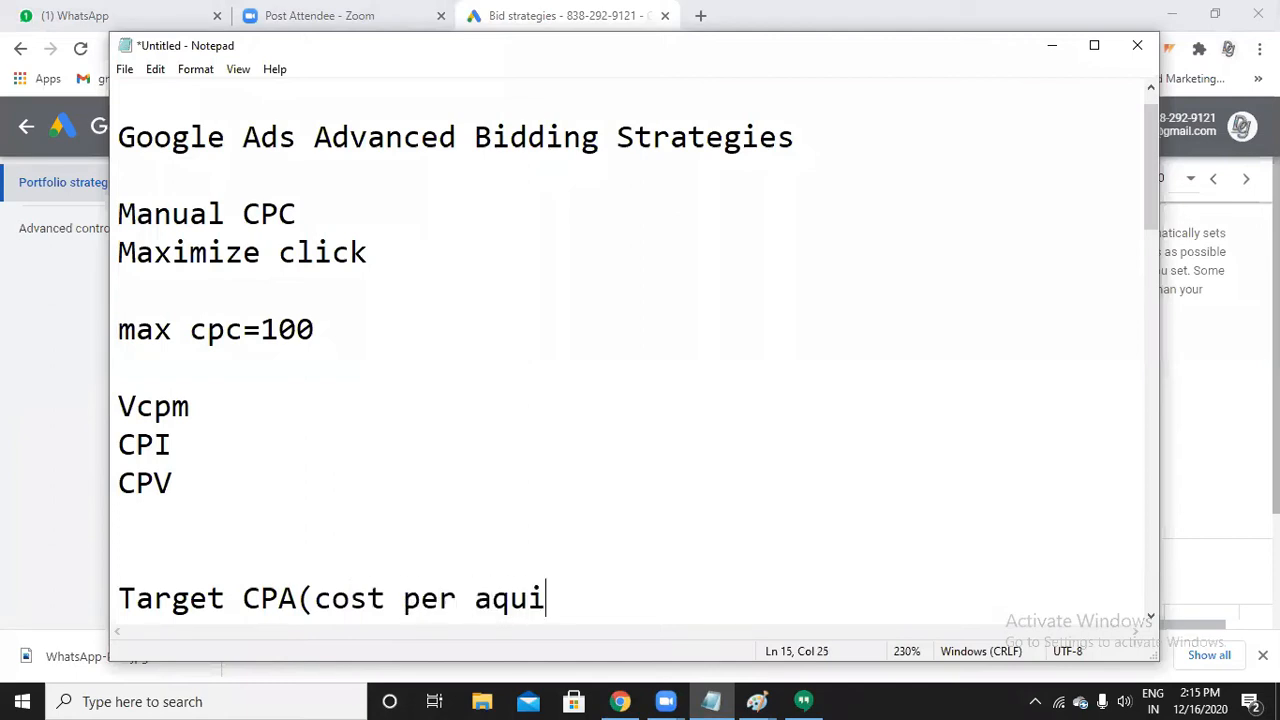
type("sition)")
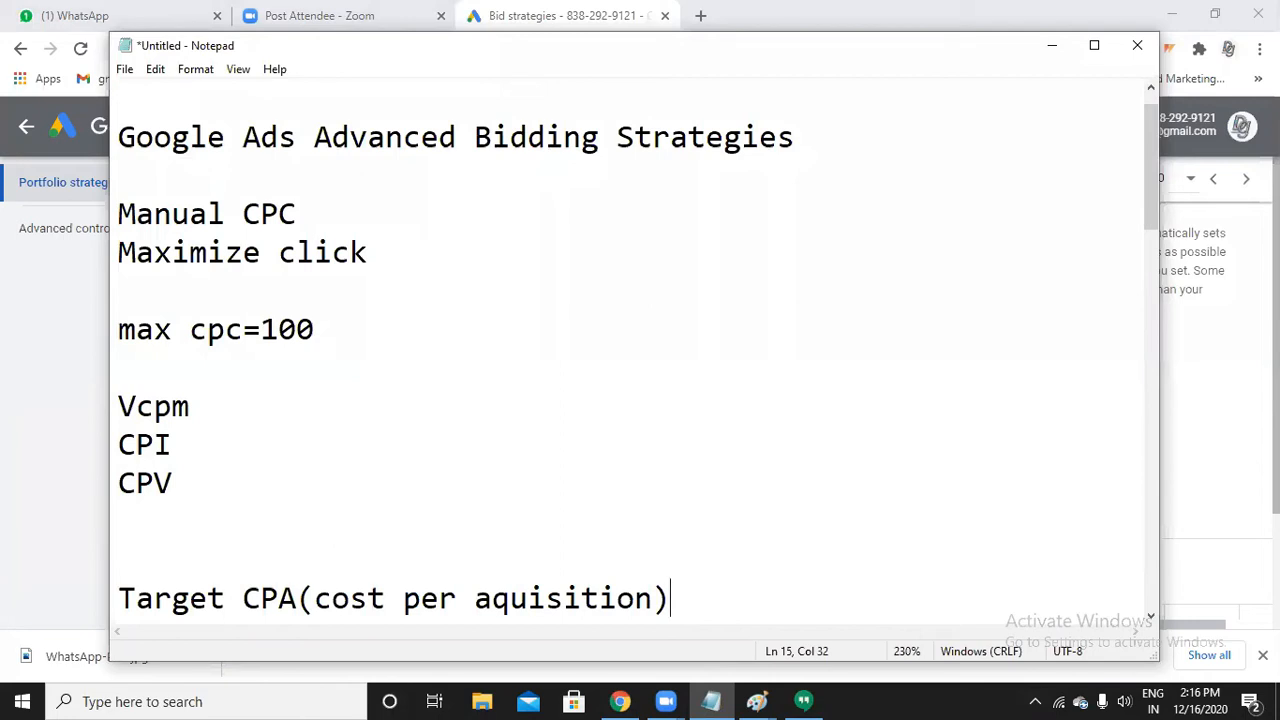
- Below the Target CPA heading, add the separate lines "clicks=100" and "cpc=100" with blank lines between them
key("Return")
key("Return")
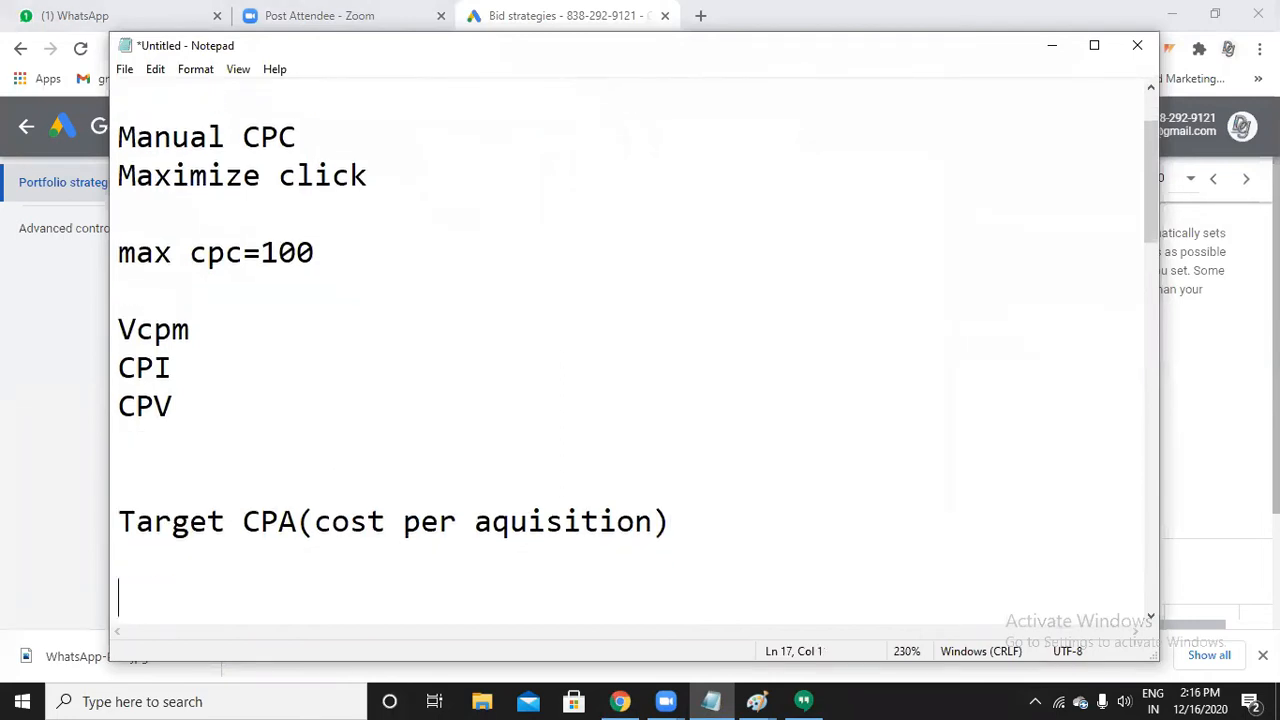
type("clicks")
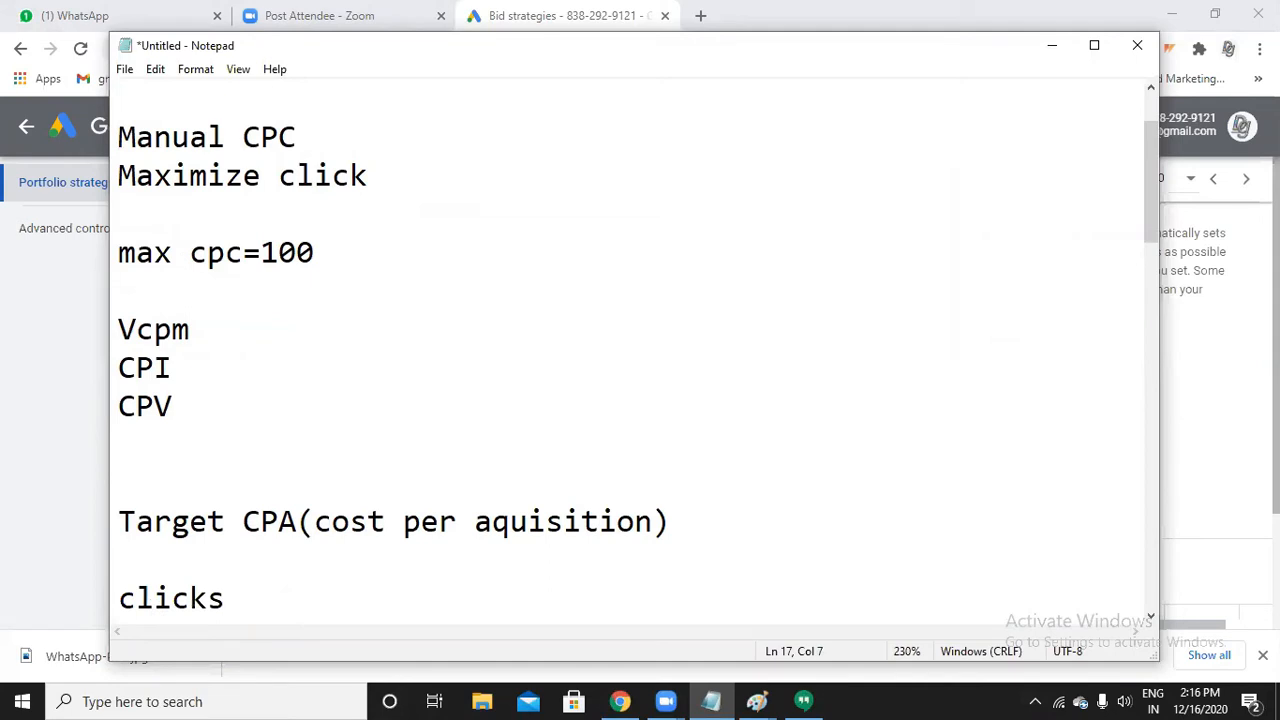
type("=100")
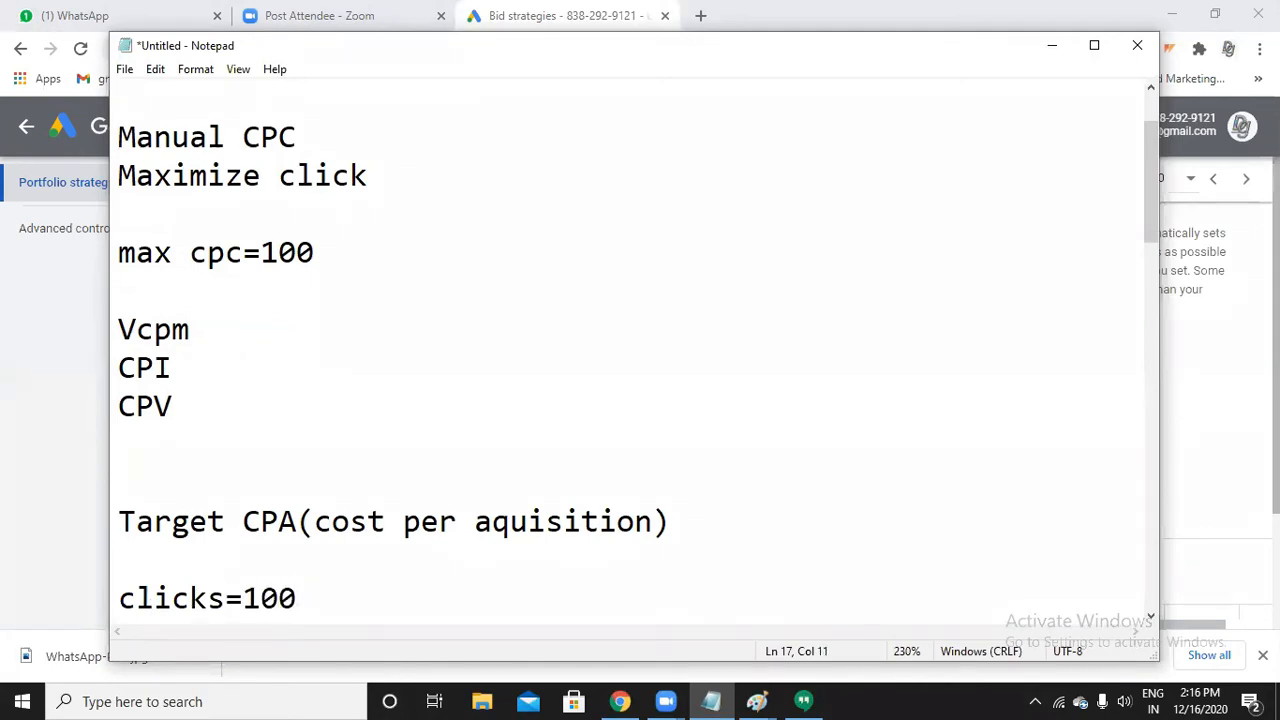
key("Return")
key("Return")
type("cpc=100")
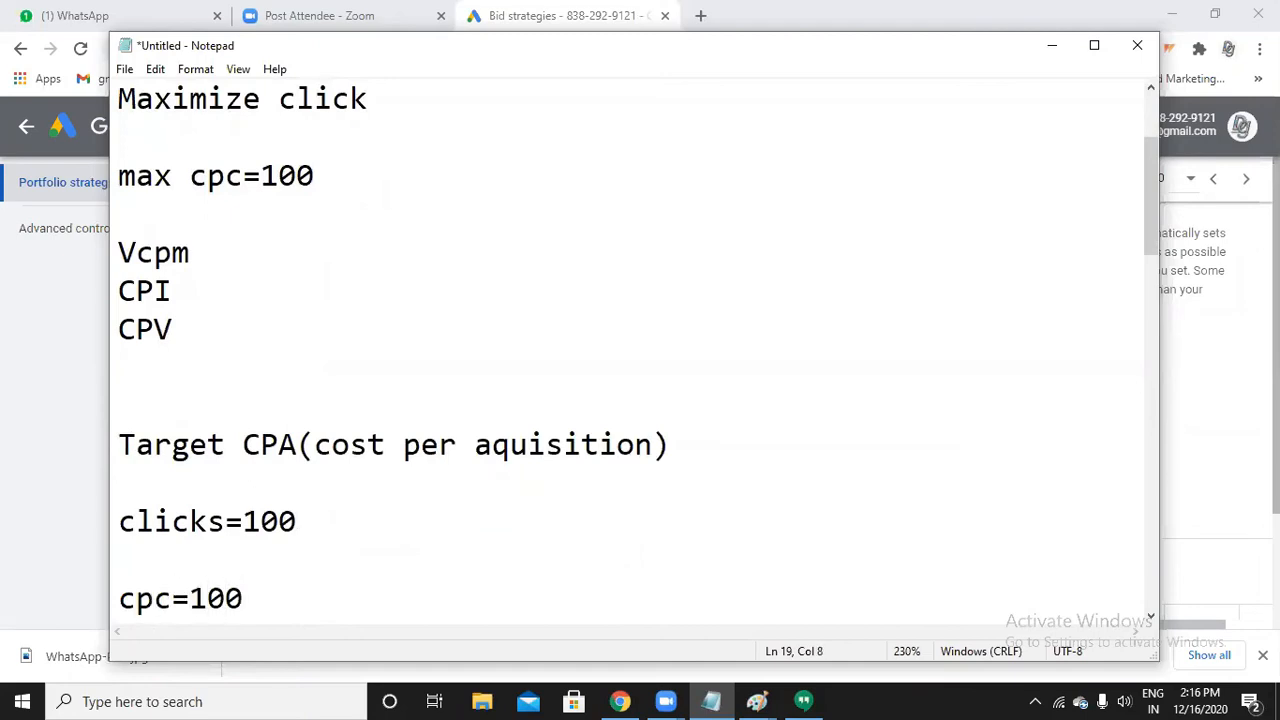
- Add the lines "cost= 10,000" and "conversion= 5" below the cpc line, separated by a blank line
key("Return")
key("Return")
type("cost")
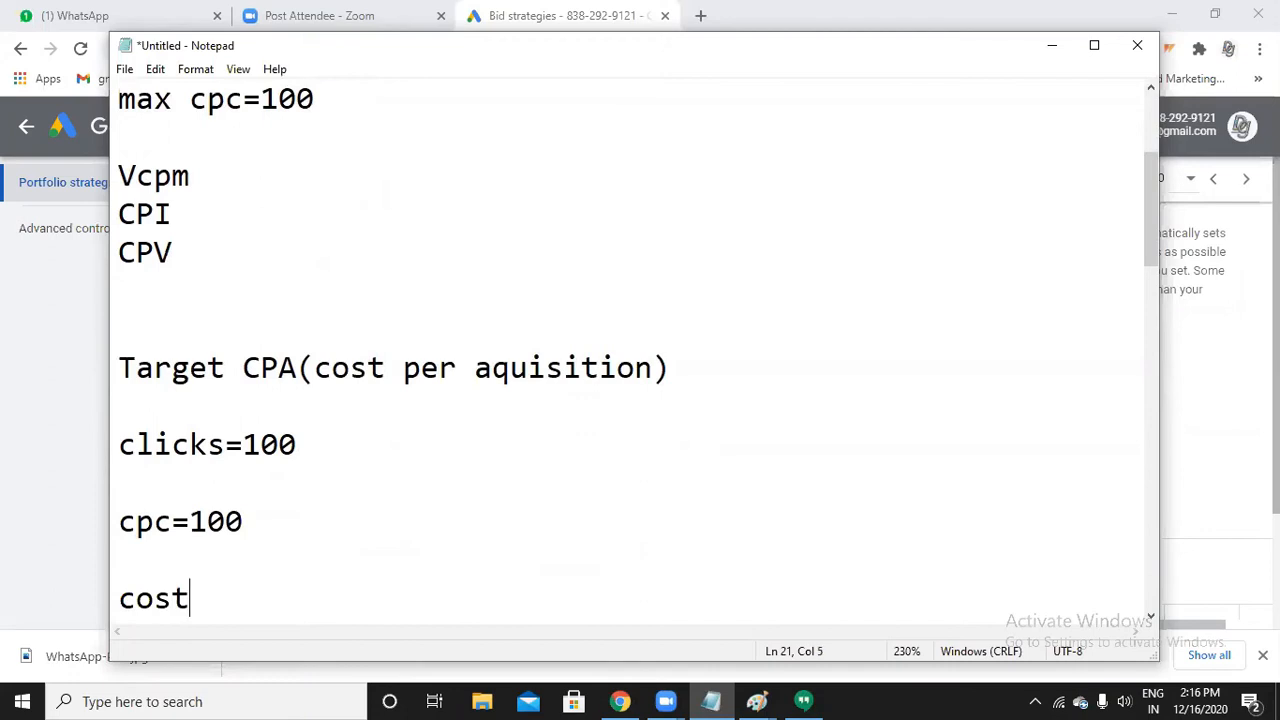
type("= 10,000")
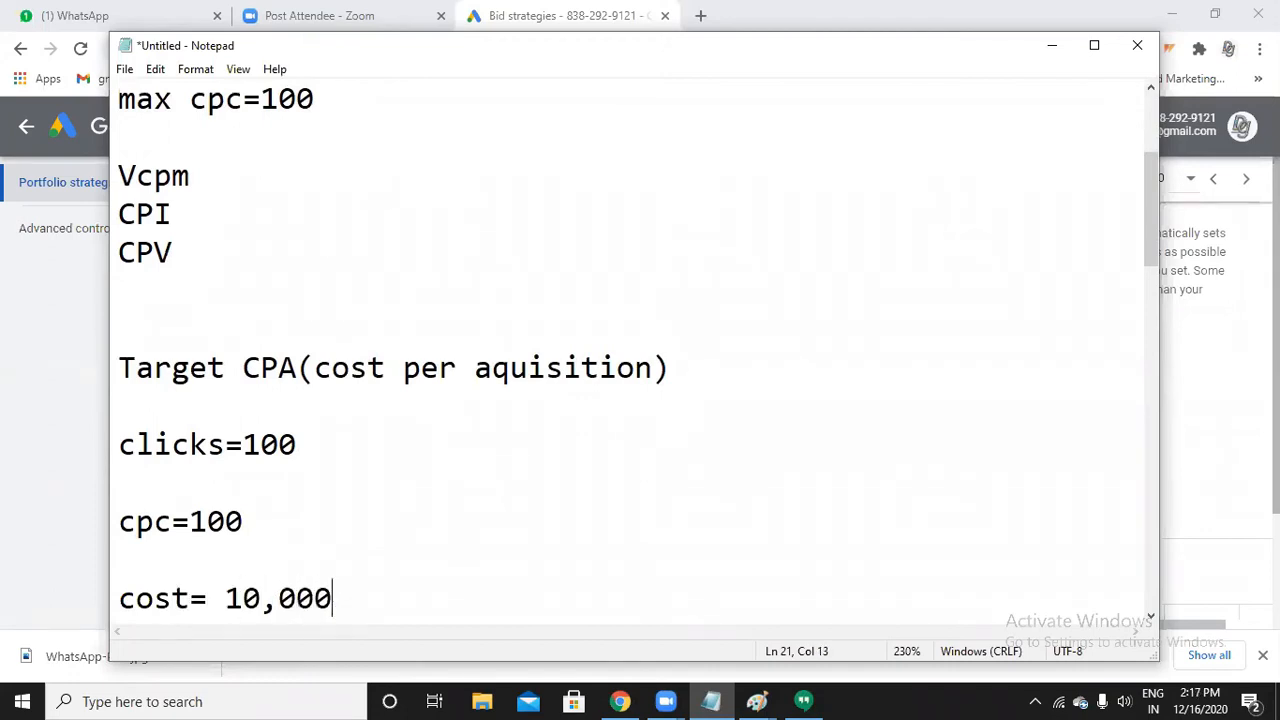
key("Return")
key("Return")
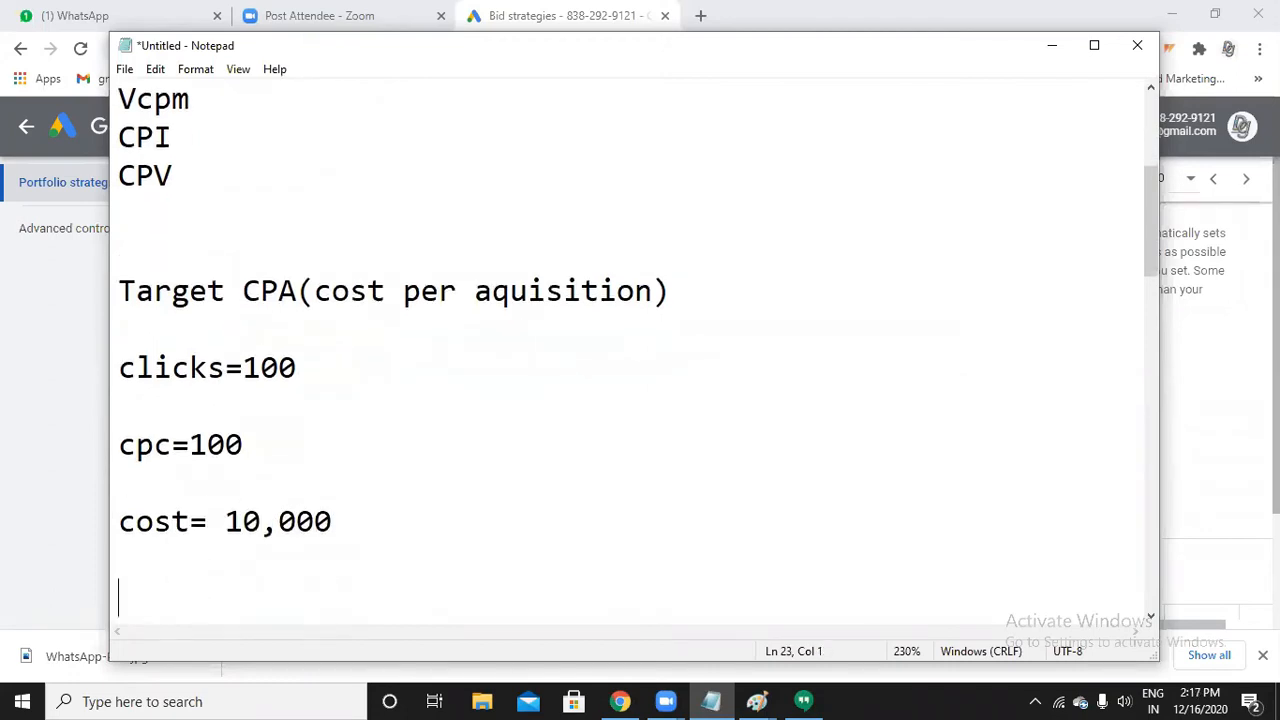
type("conver")
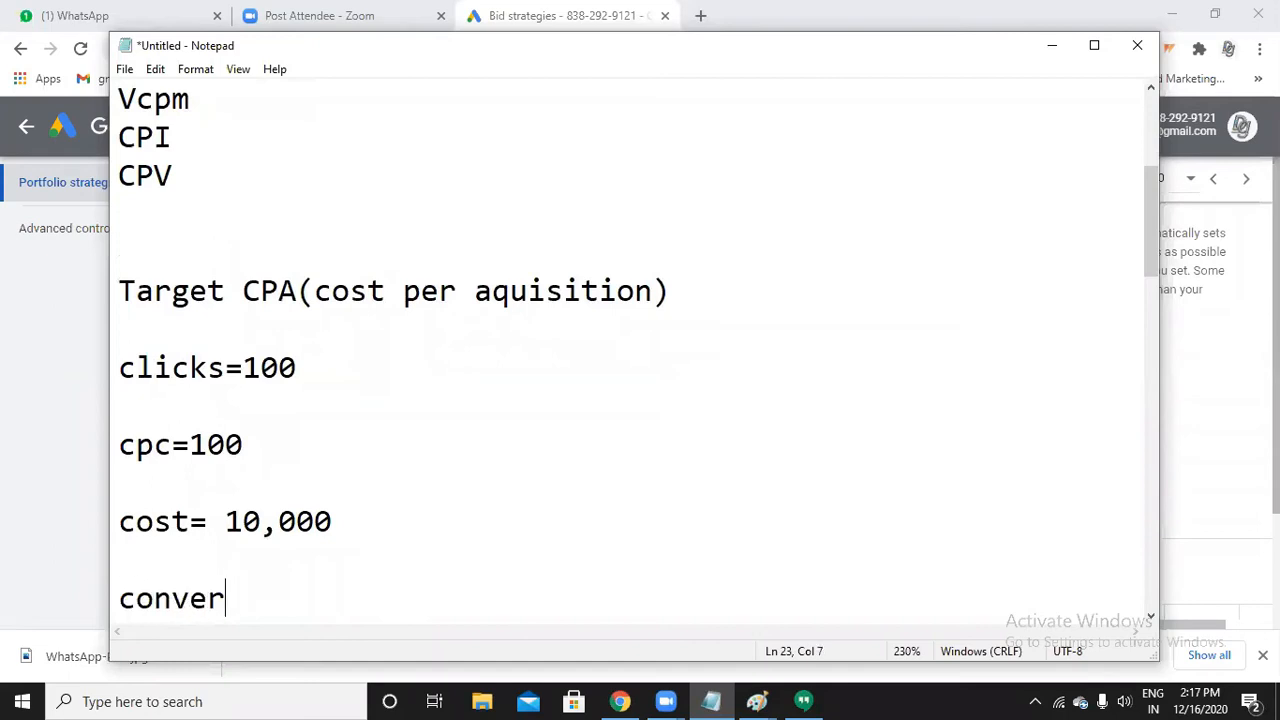
type("sion= 5")
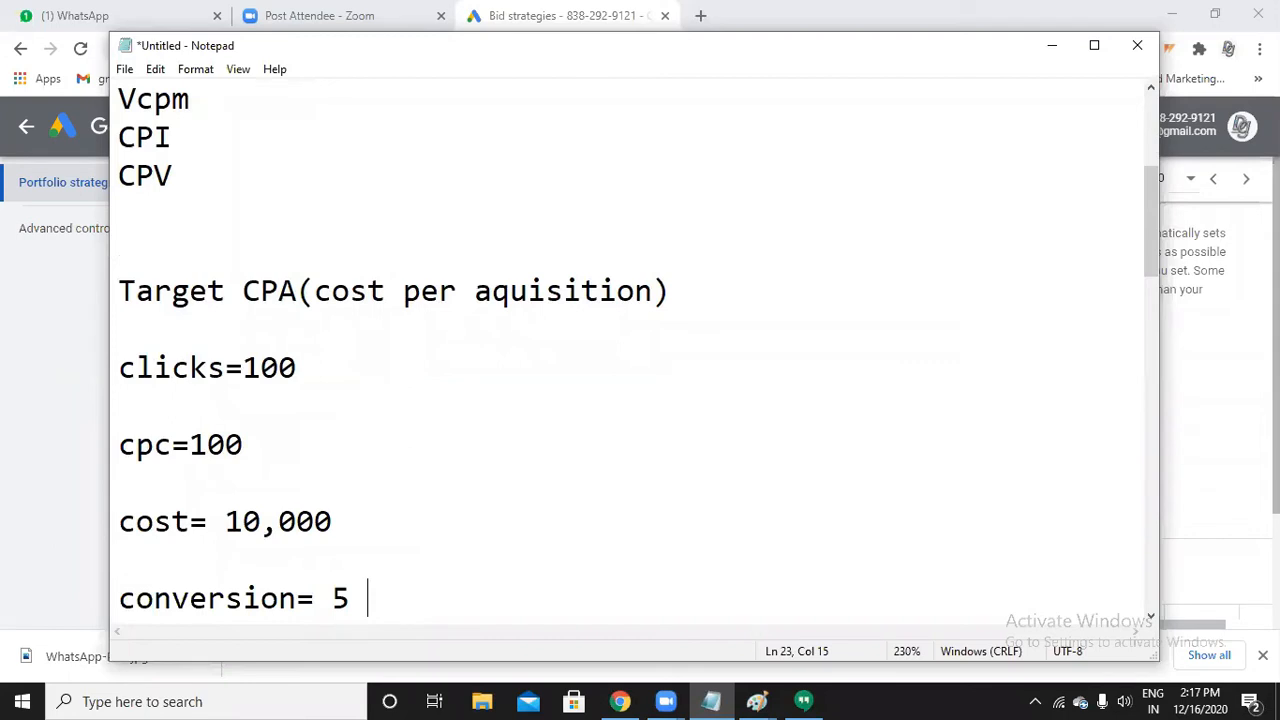
- Add the conversion rate "5%" on its own line below the conversion line, leaving a blank line between
key("Return")
key("Return")
type("55")
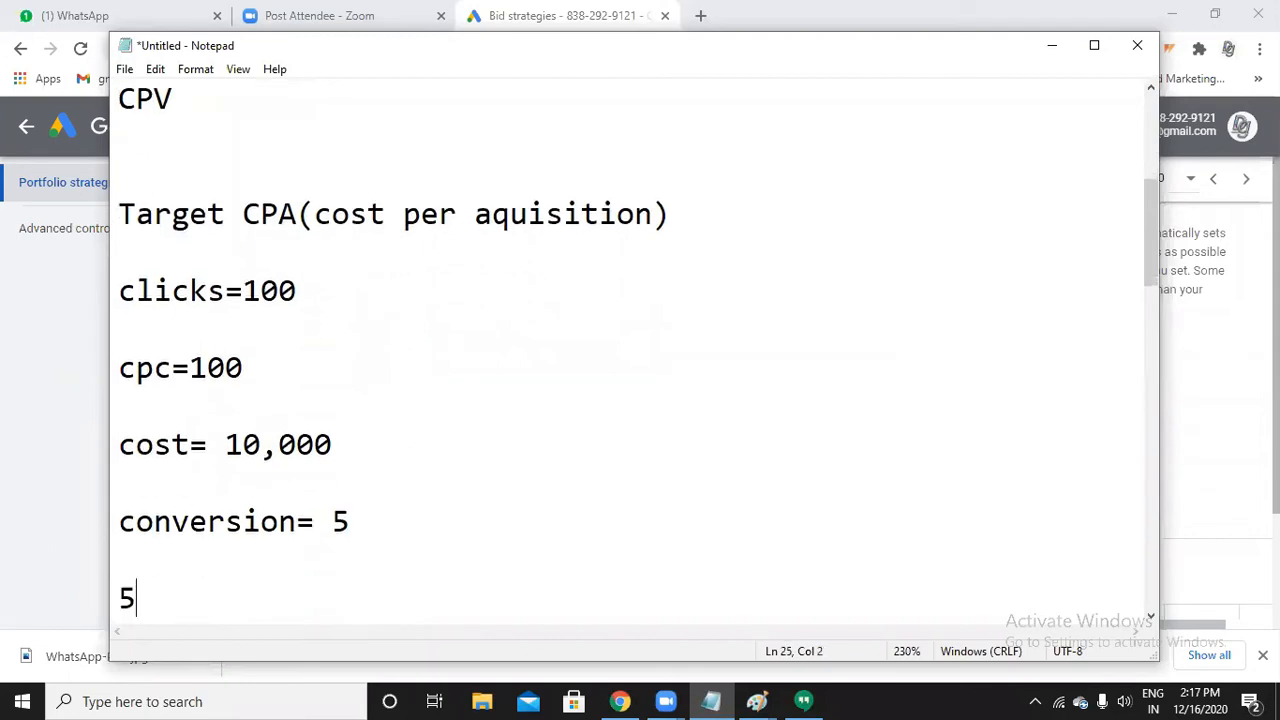
key("BackSpace")
type("%")
- Add the calculation "cost per conversion= 10,000/5=2000" below the conversion rate, leaving a blank line between
key("Return")
key("Return")
type("cost per")
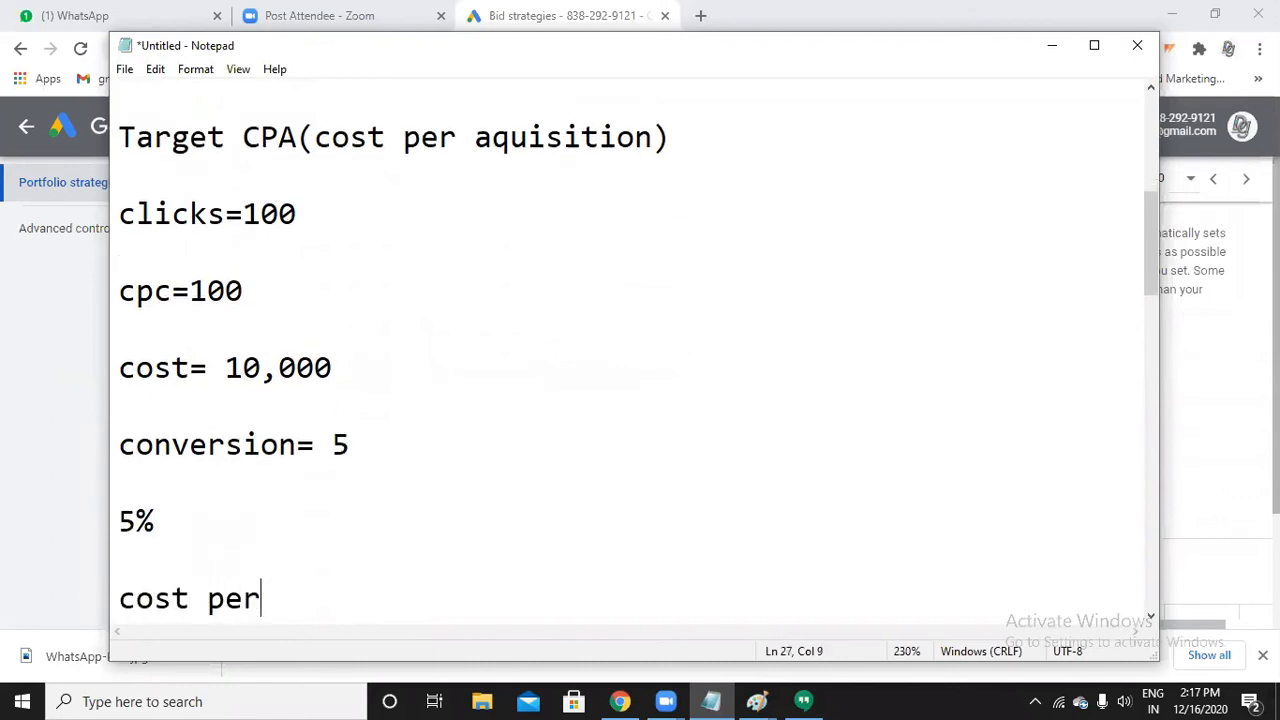
type(" conversion= ")
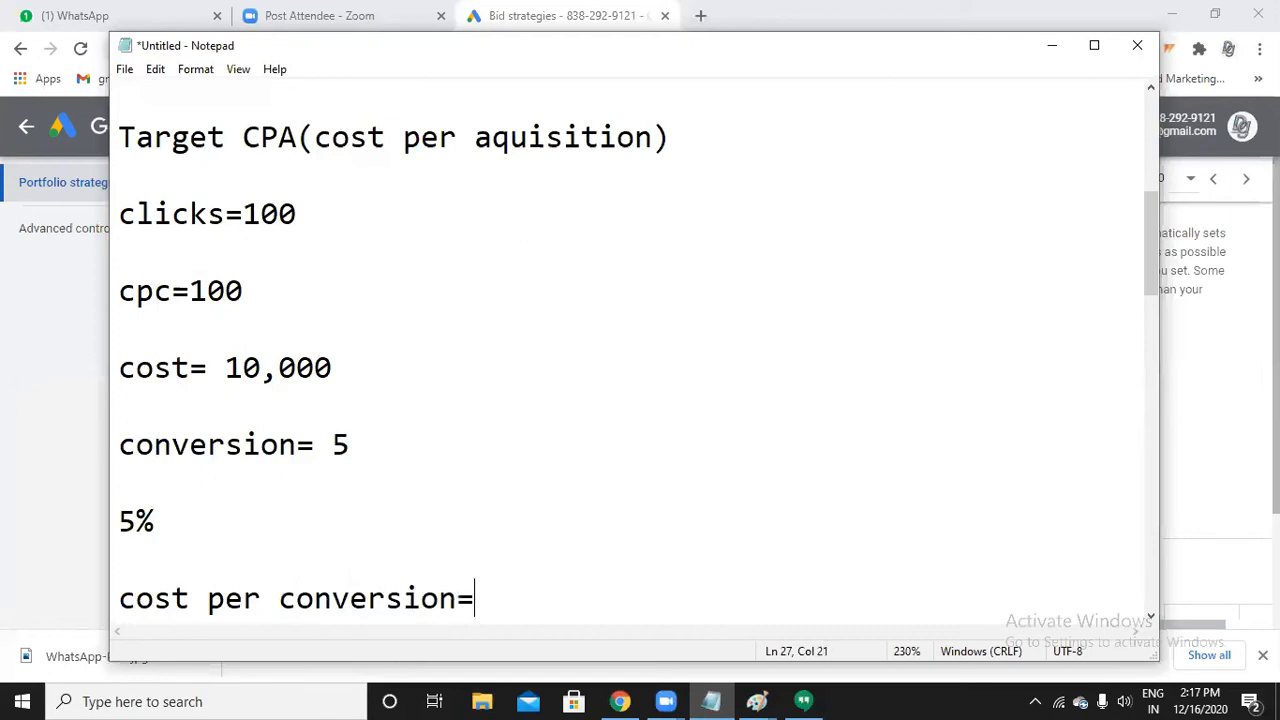
type("10,000")
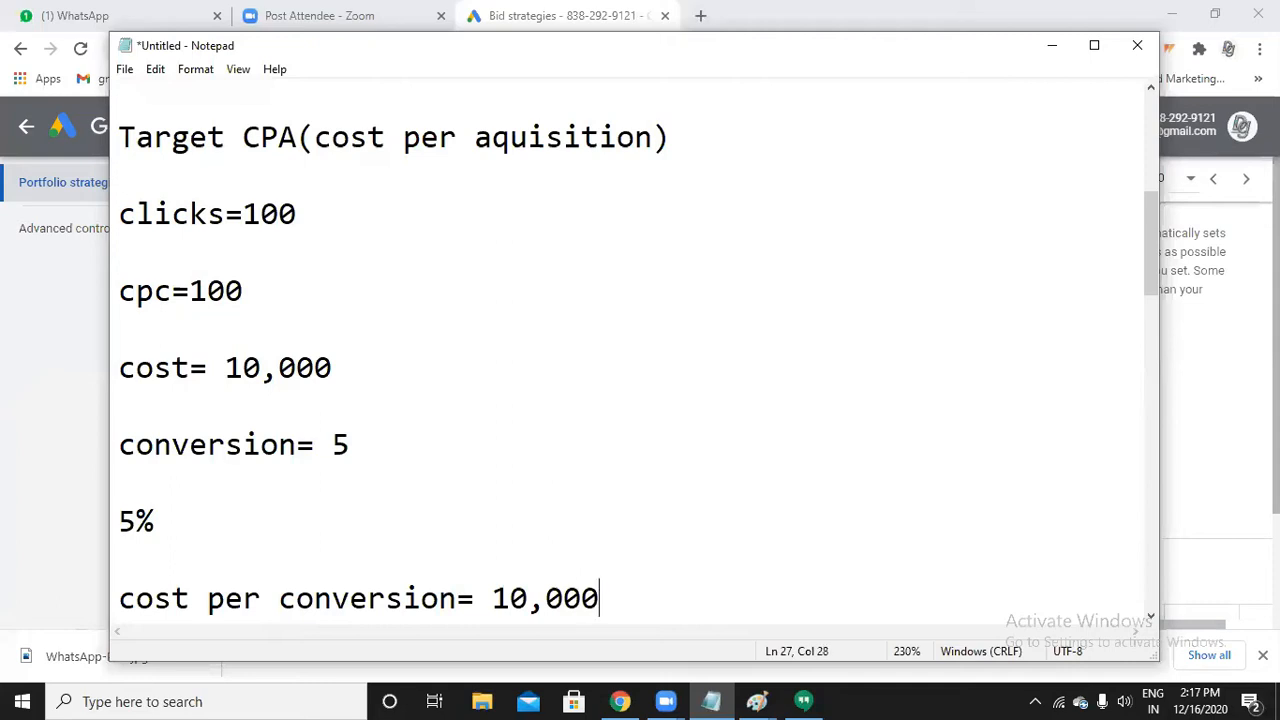
type("/5=2000")
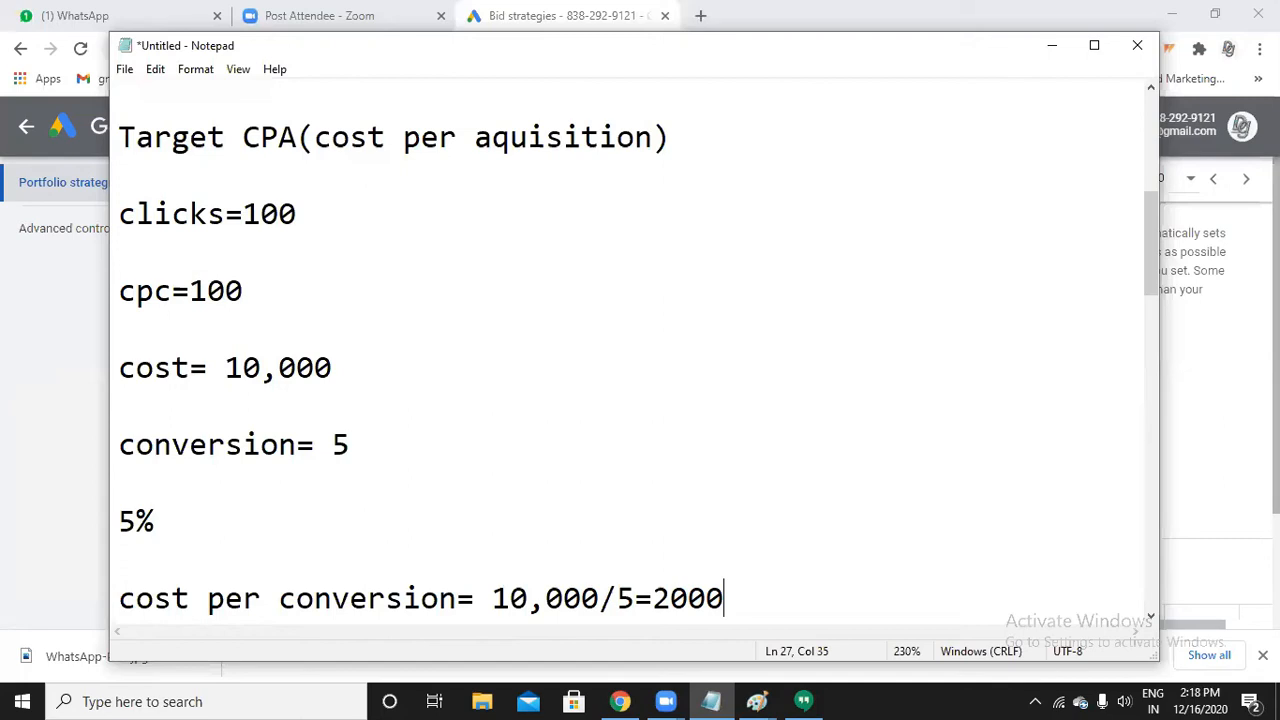
- Switch to Google Ads, fill in the Target CPA strategy with a target of 2000 and the name "digi", and discard it
left_click(1048, 47)
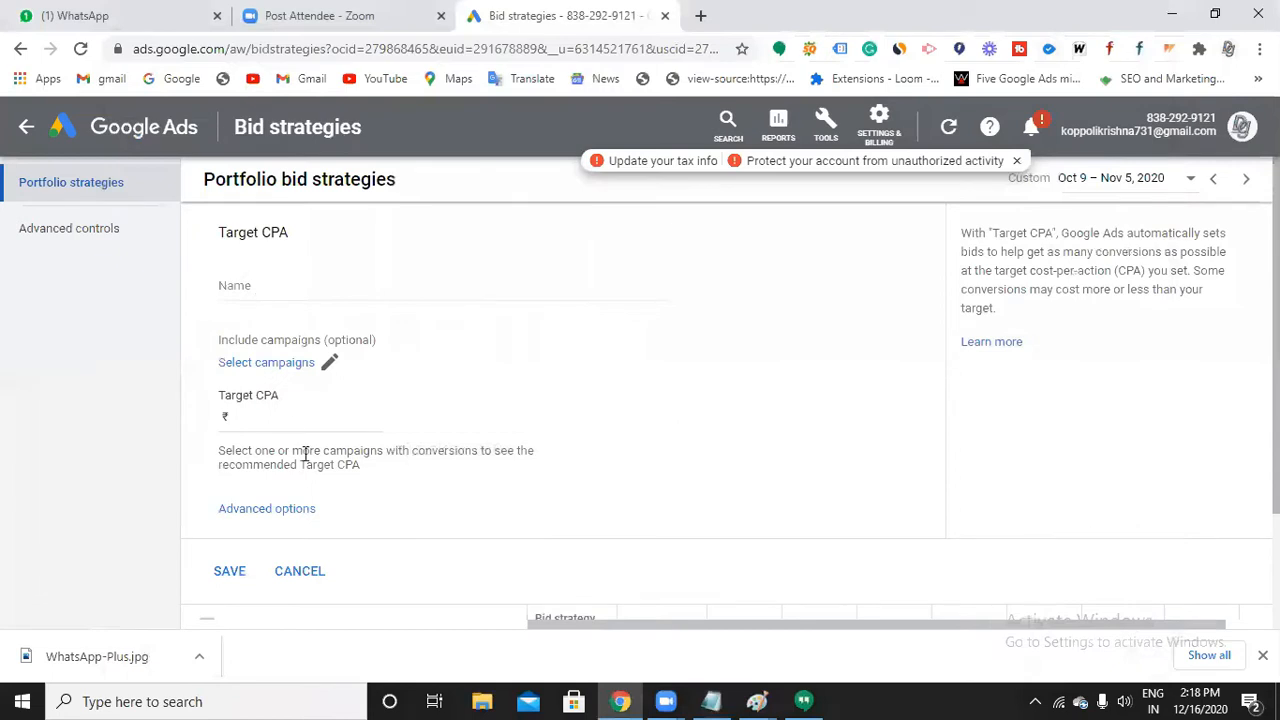
left_click(299, 411)
type("2000")
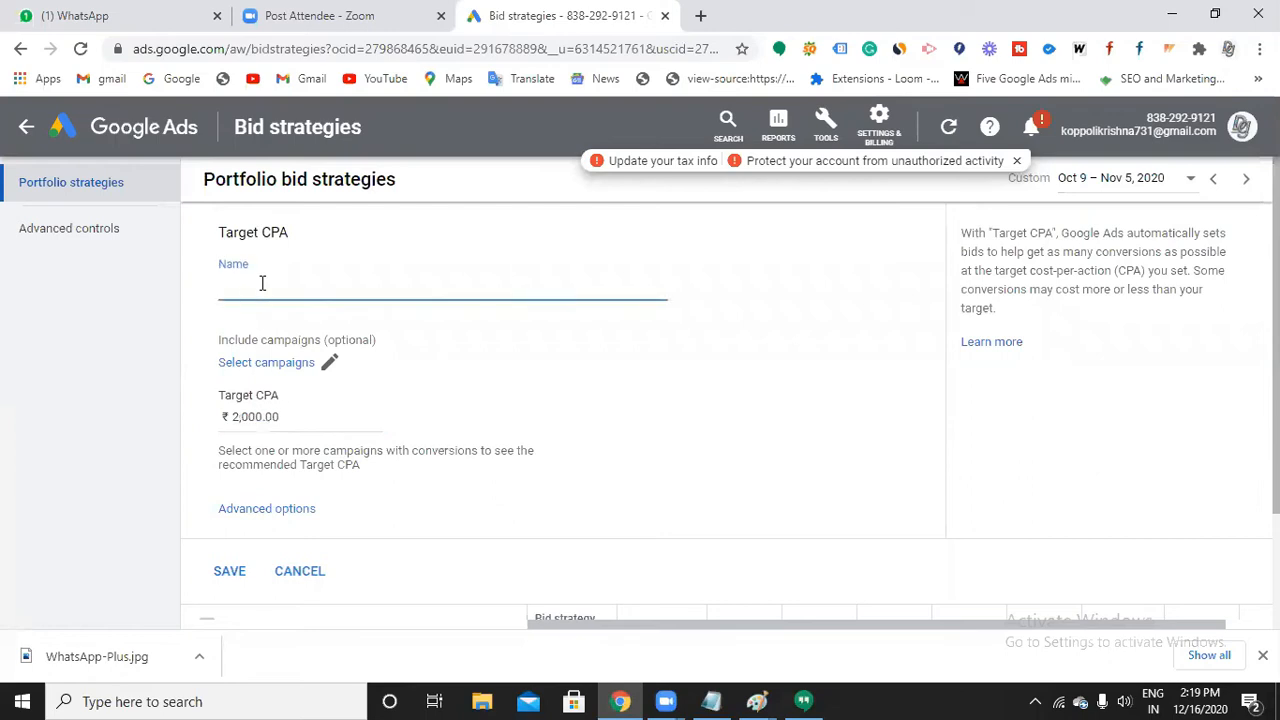
type("digi")
left_click(300, 571)
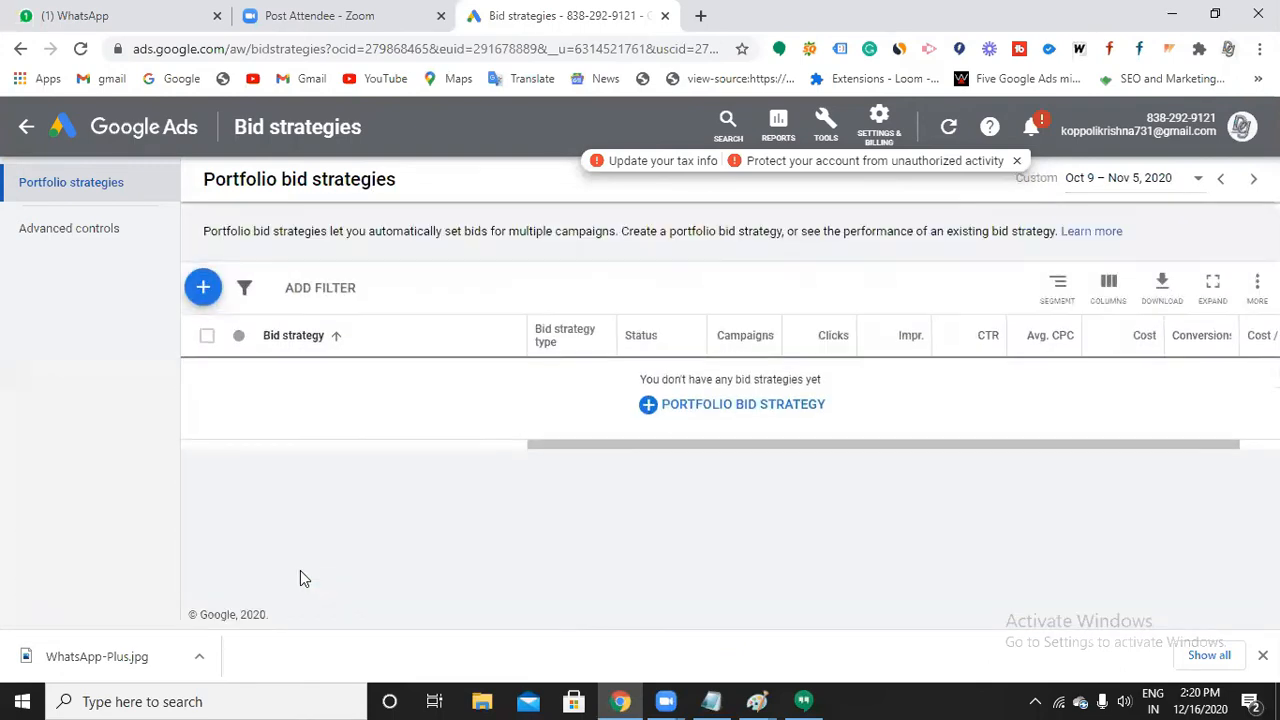
- Start a new portfolio bid strategy of the type Target ROAS
left_click(203, 288)
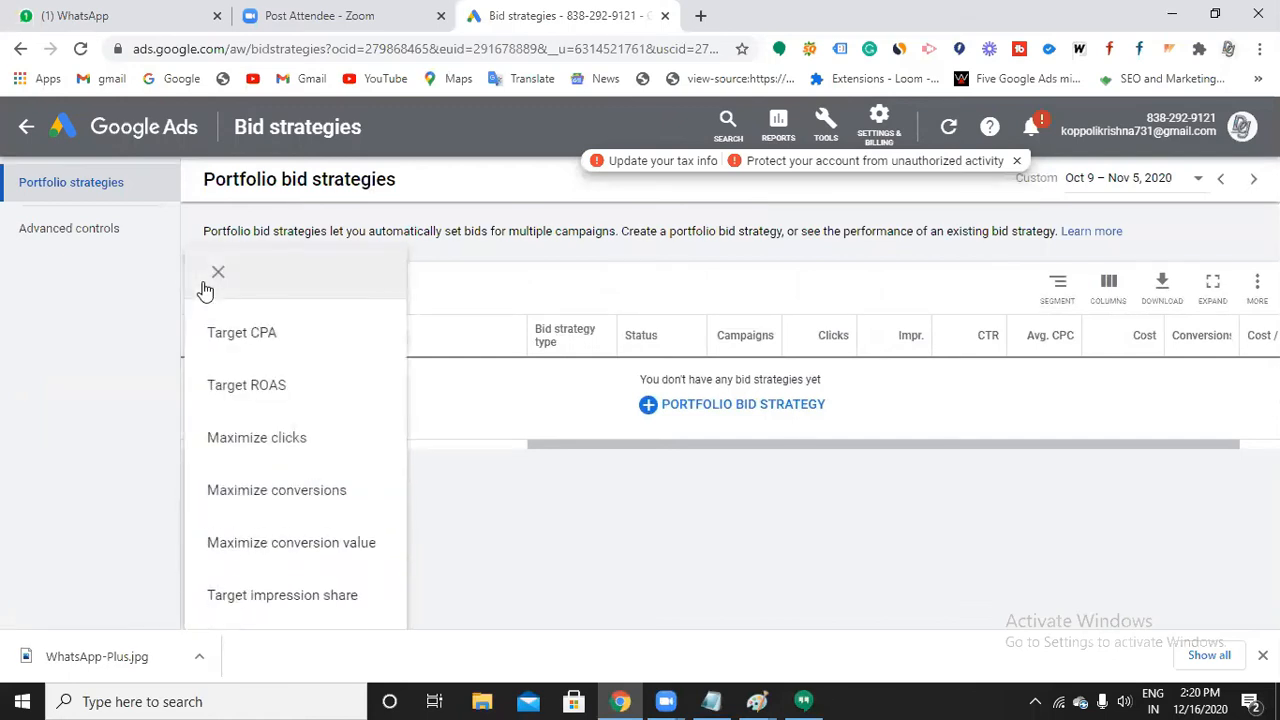
left_click(255, 387)
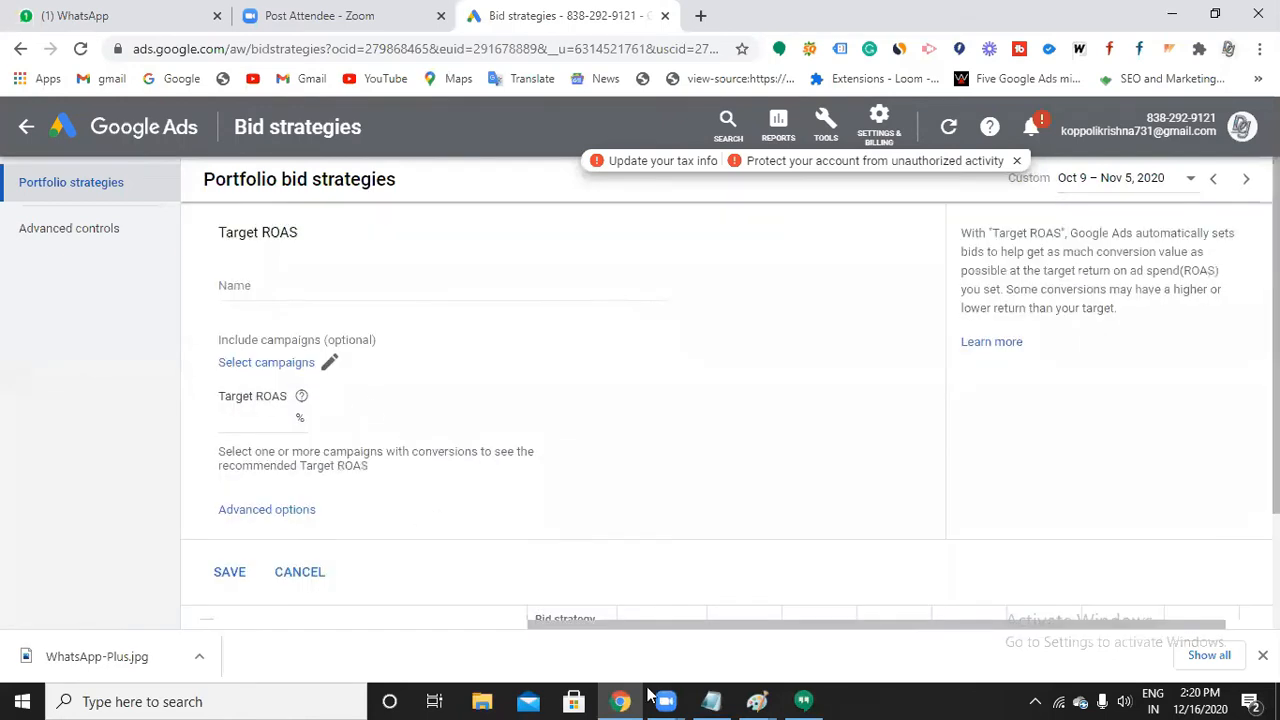
- Return to the Notepad notes and add a blank line below the cost per conversion calculation
left_click(711, 701)
key("Return")
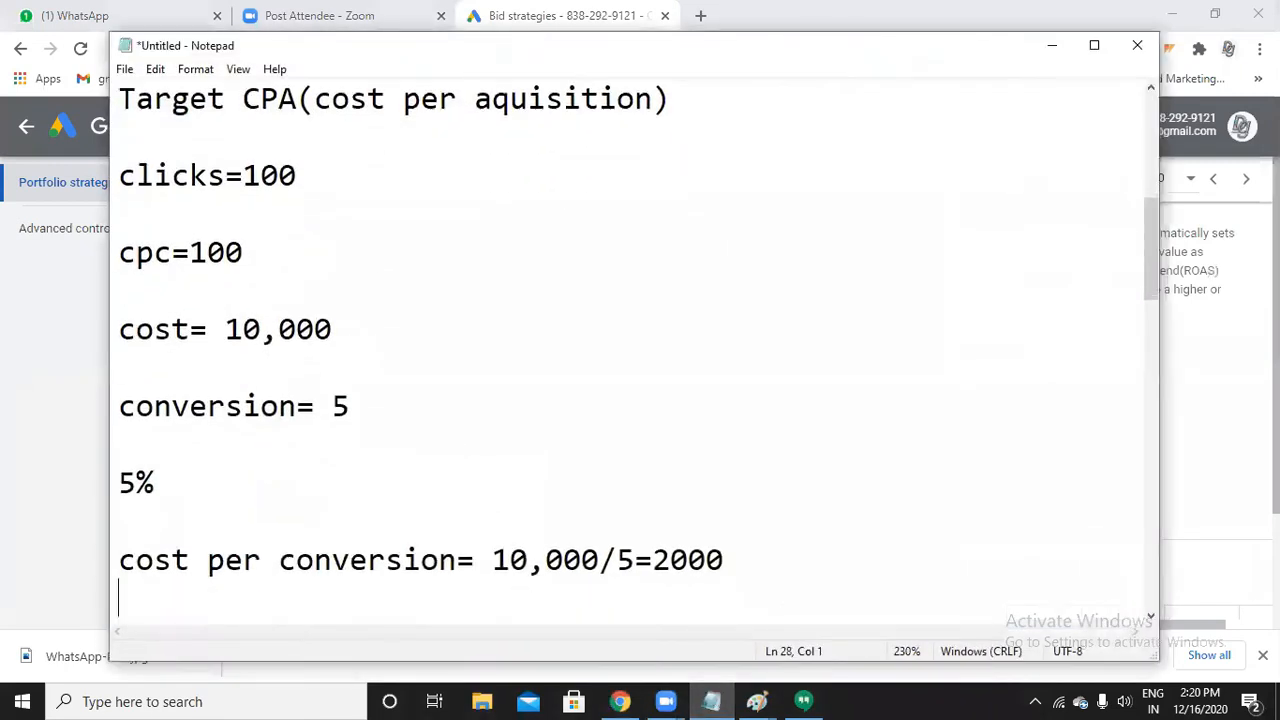
key("Return")
key("Tab")
type("Target")
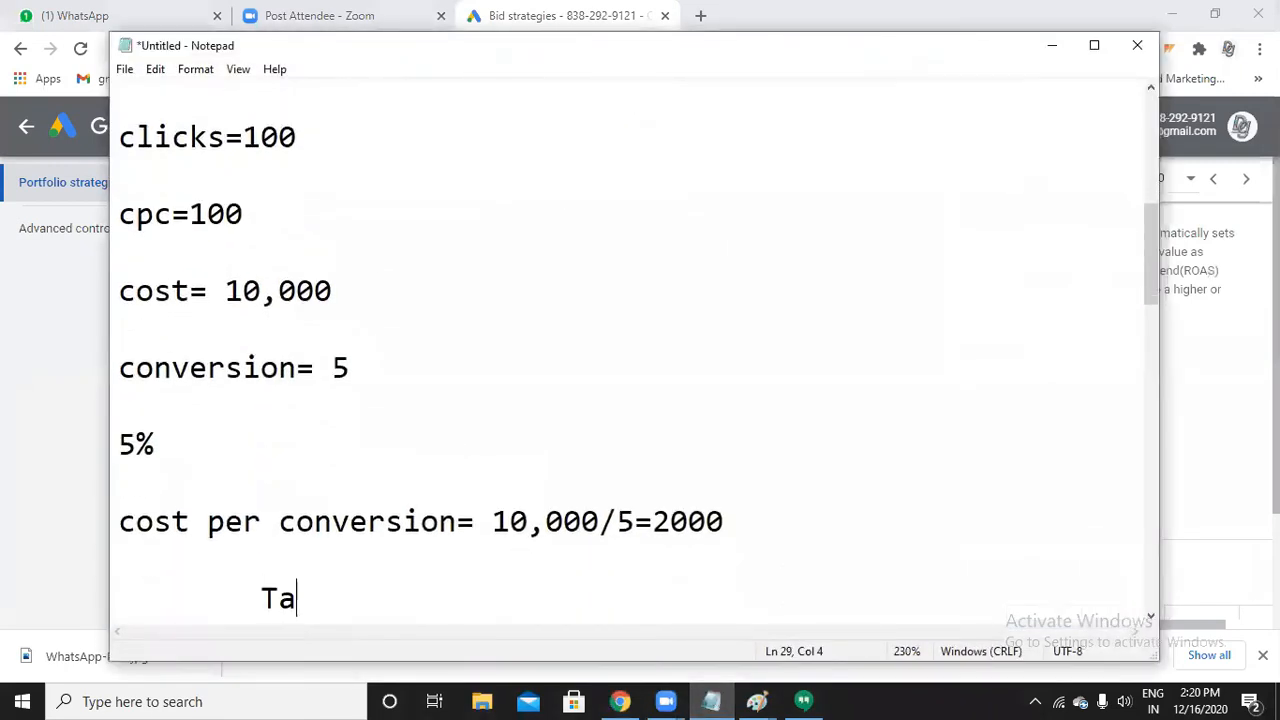
key("BackSpace")
key("BackSpace")
key("BackSpace")
key("BackSpace")
key("BackSpace")
key("BackSpace")
key("BackSpace")
- Write the line "Target ROAS(Return on ad spend)revenue over ad spend" below the cost per conversion calculation
type("Target R")
type("OAS")
type("(Te")
key("BackSpace")
key("BackSpace")
type("Return n")
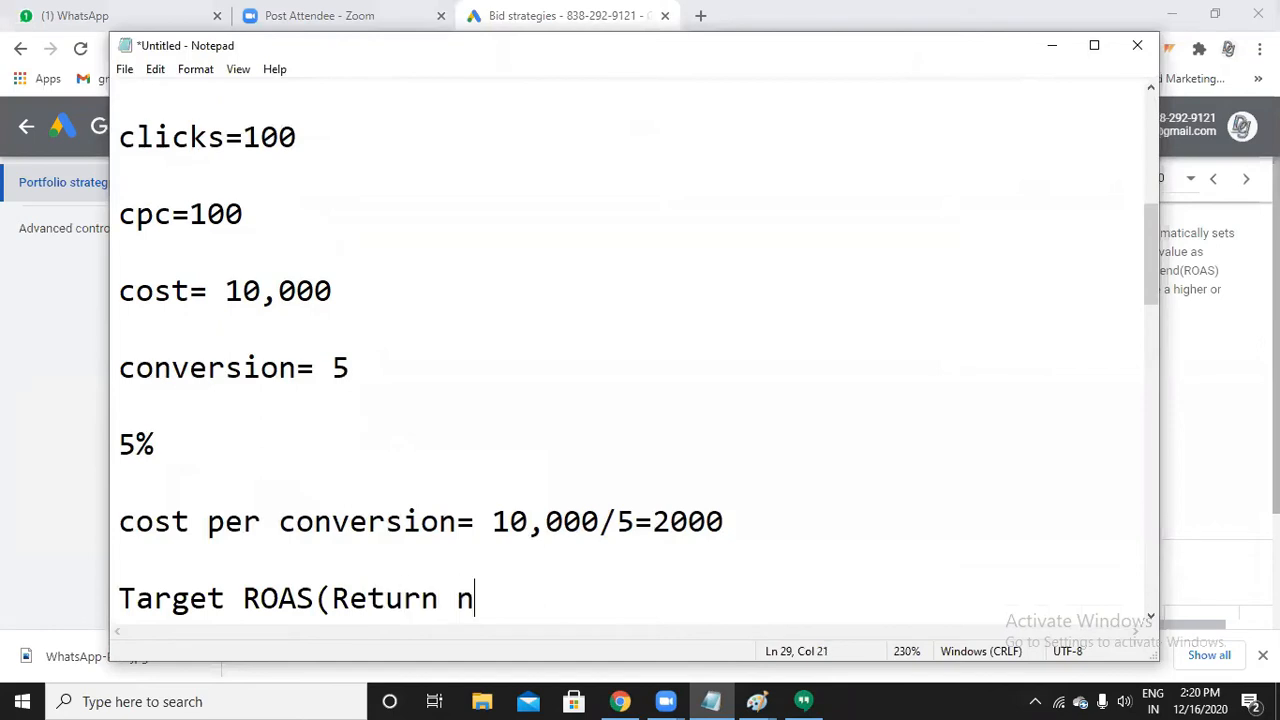
key("BackSpace")
type("on ad spend")
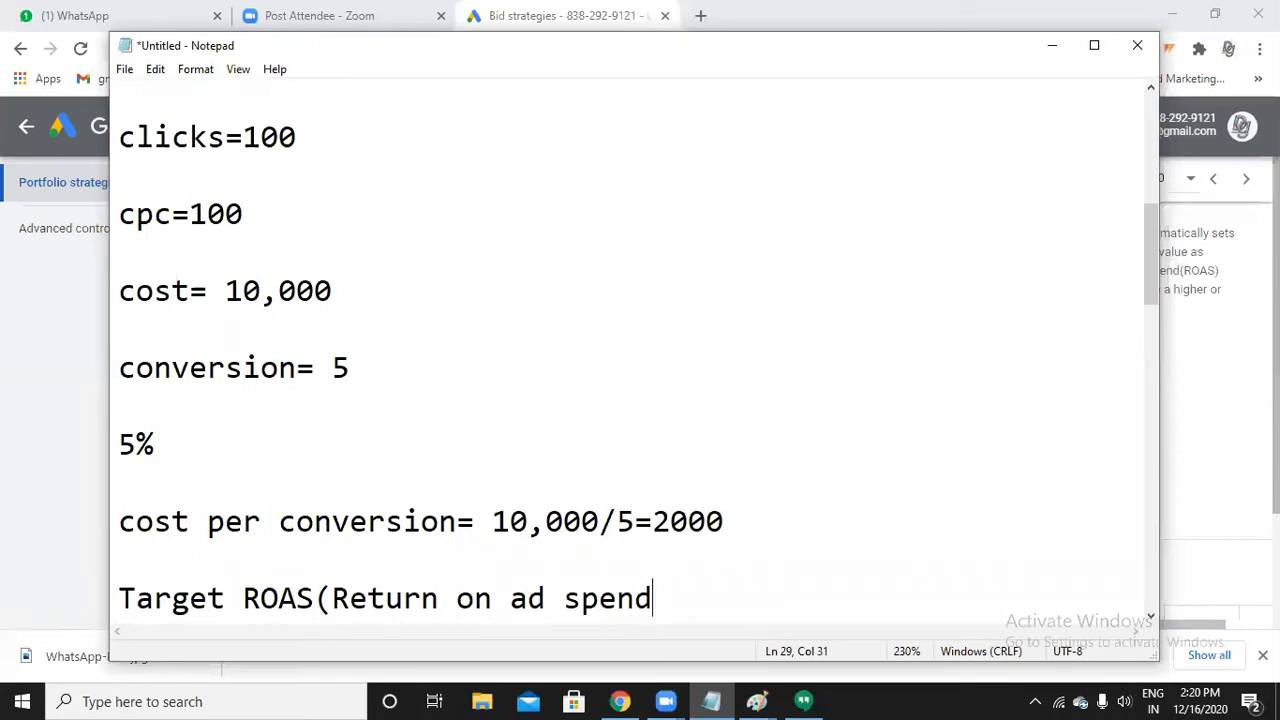
type(")reve")
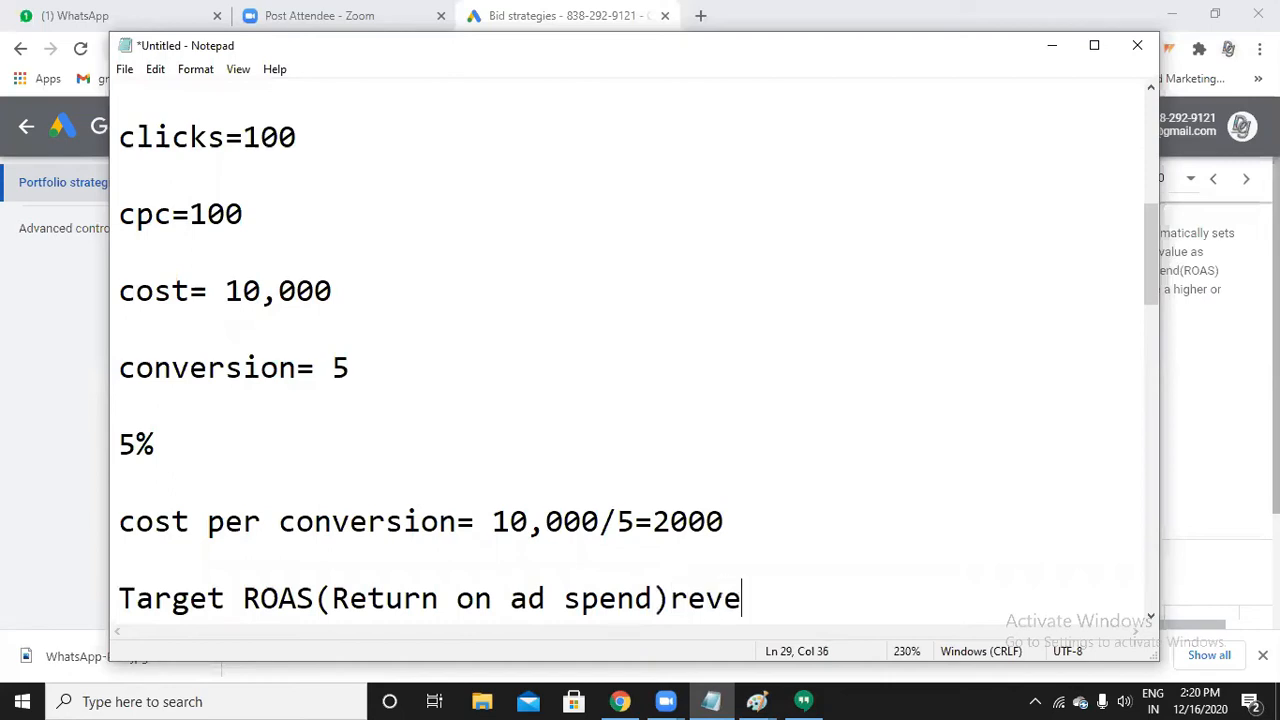
type("nue o")
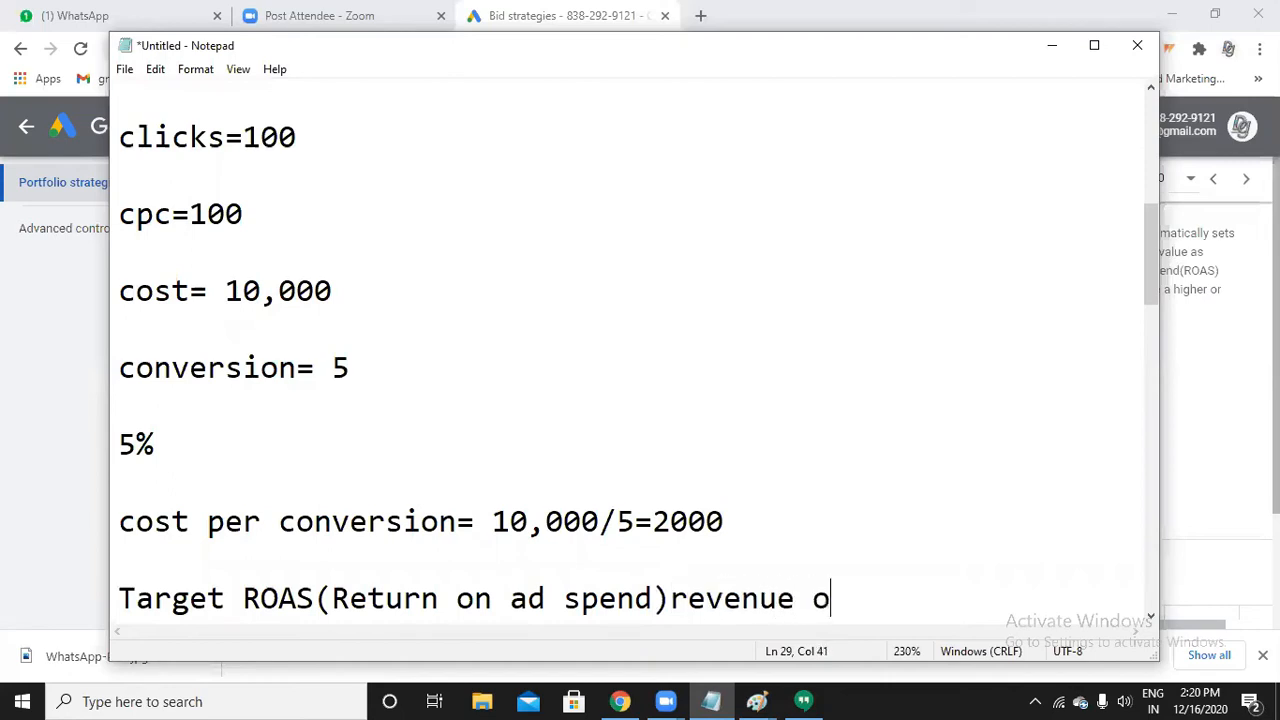
type("ver ad spend")
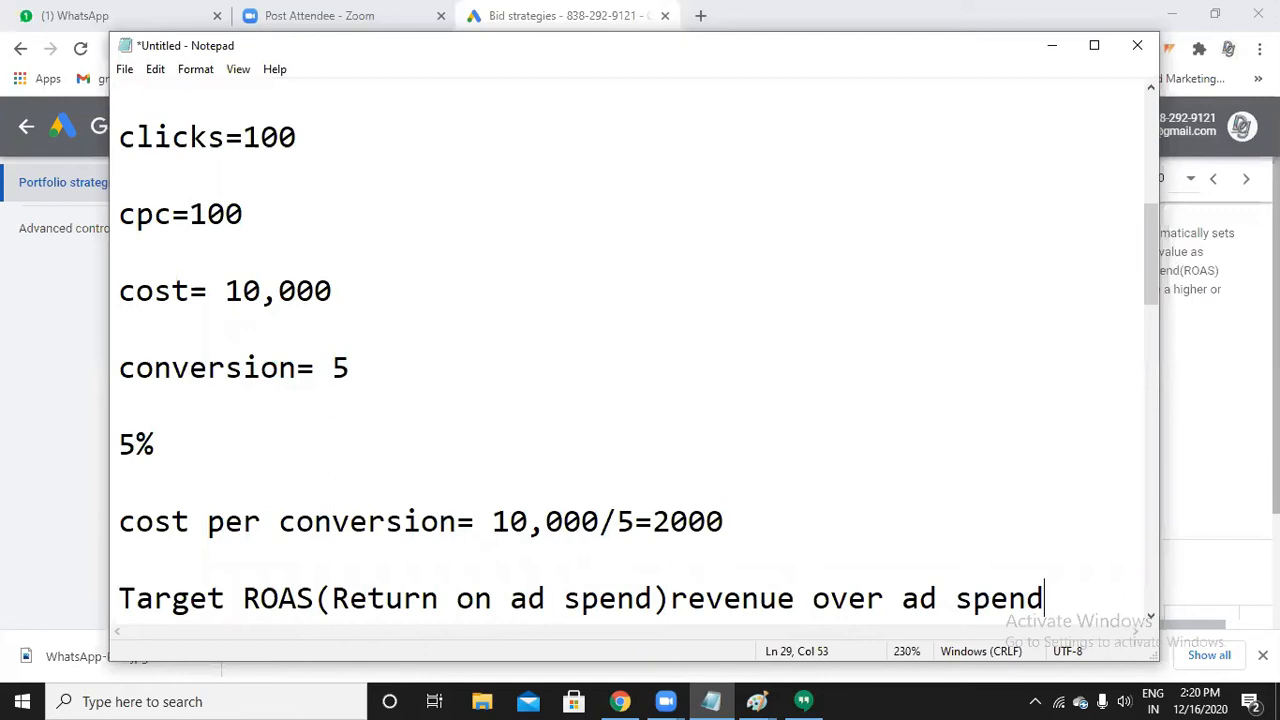
- Add the example values 100 and 500 on separate lines below the Target ROAS line, each followed by a blank line
key("Return")
key("Return")
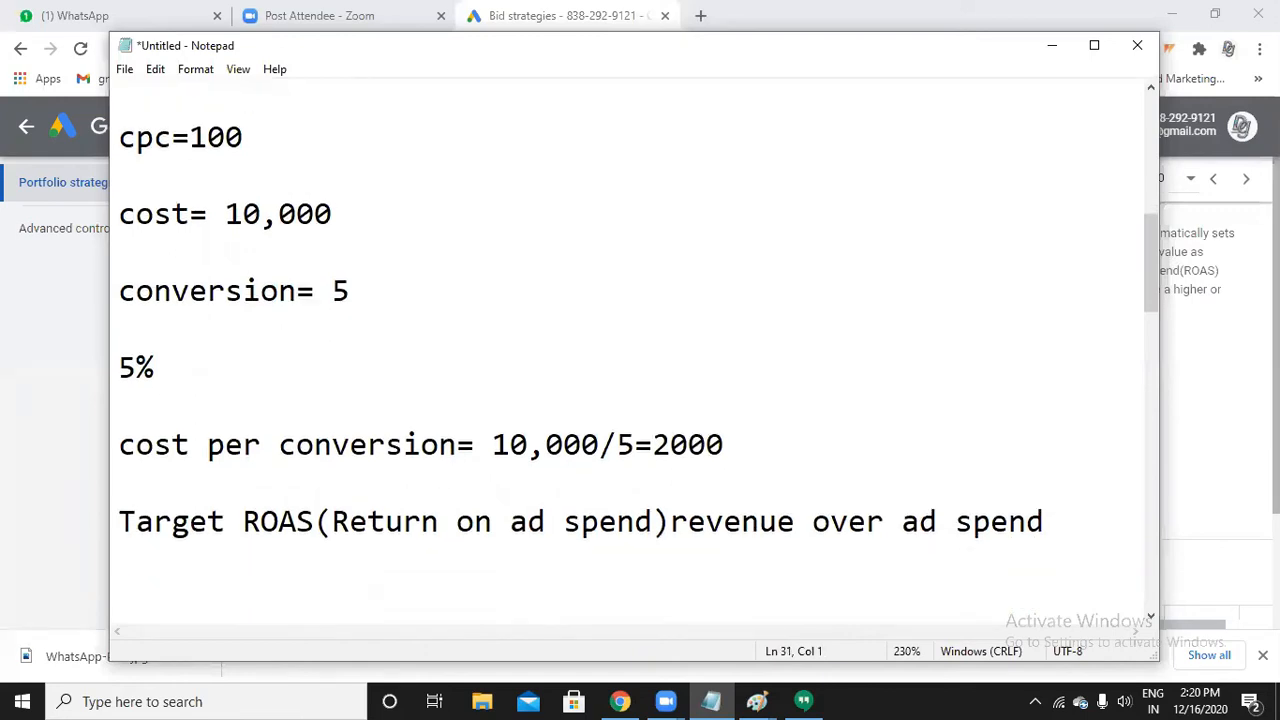
type("100")
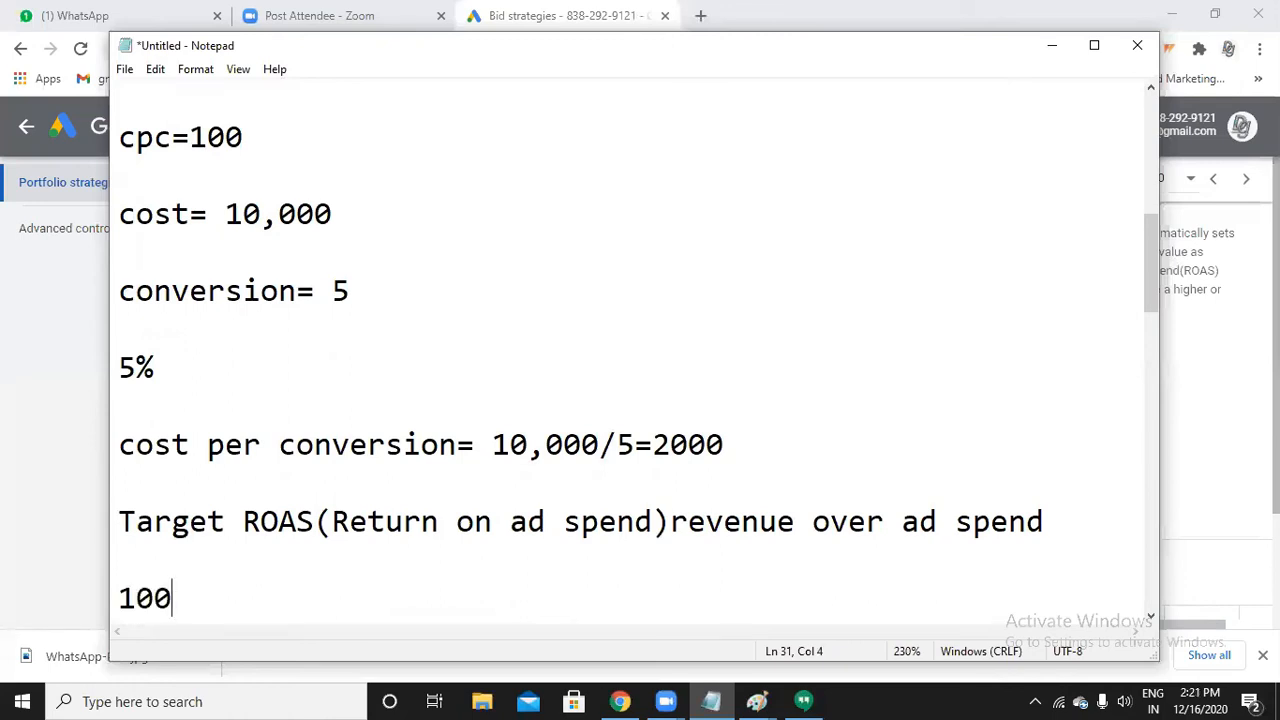
key("Return")
key("Return")
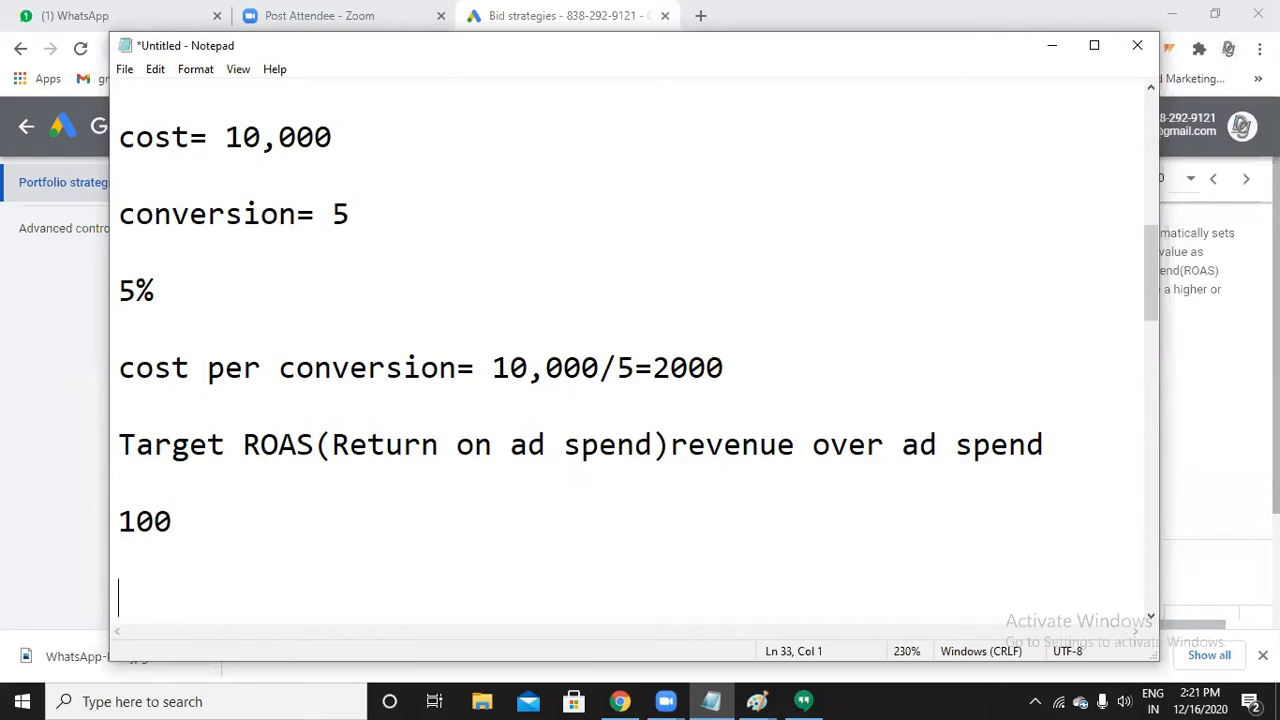
type("500")
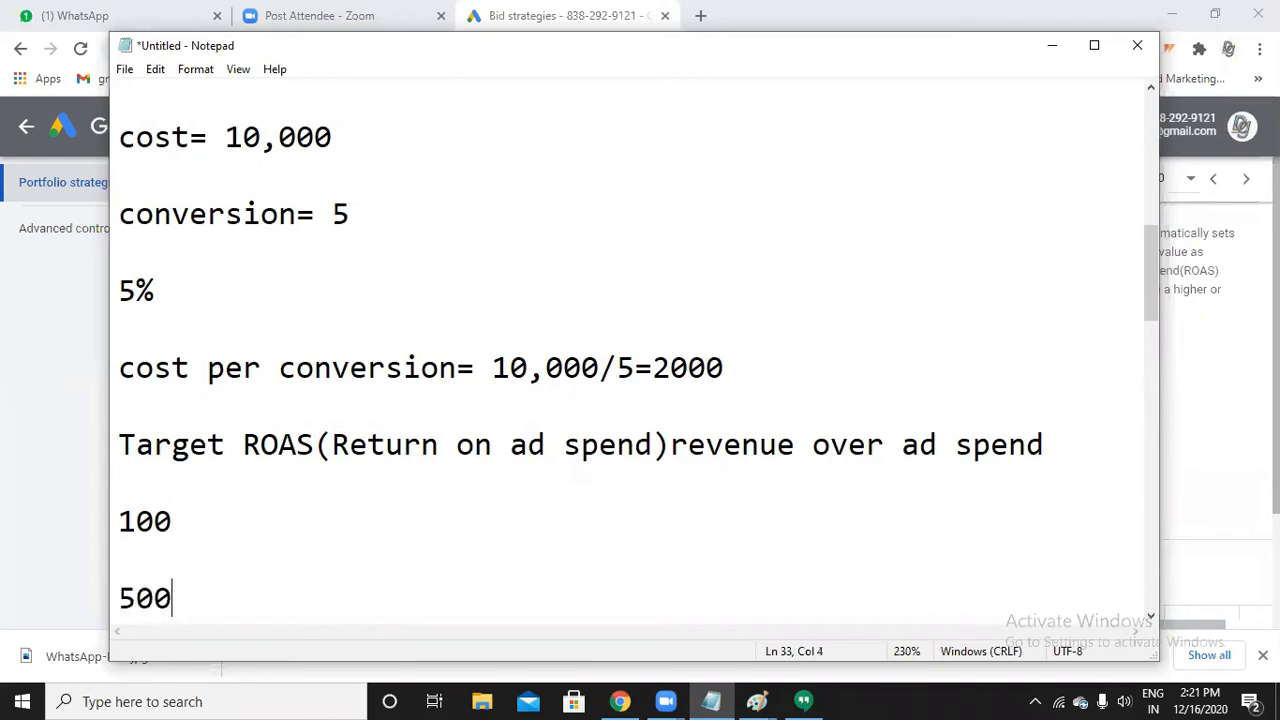
key("Return")
key("Return")
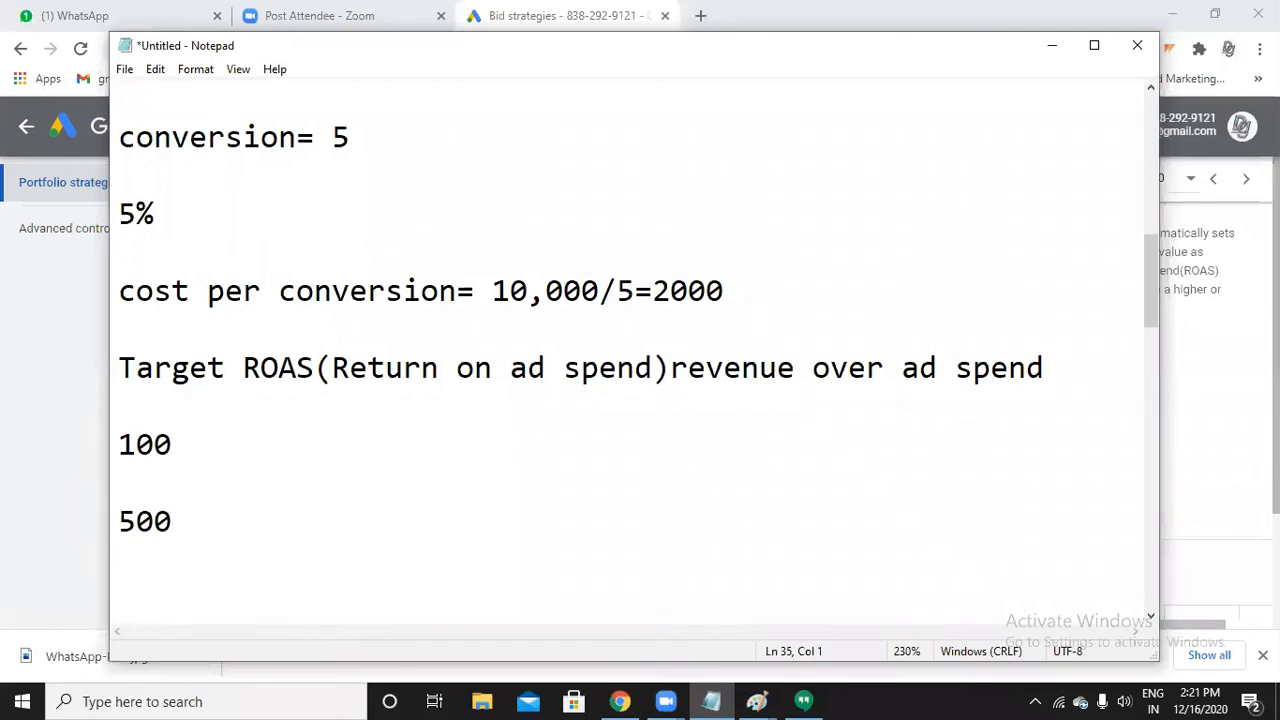
- Write 500 on a new line below the example values 100 and 500
type("500")
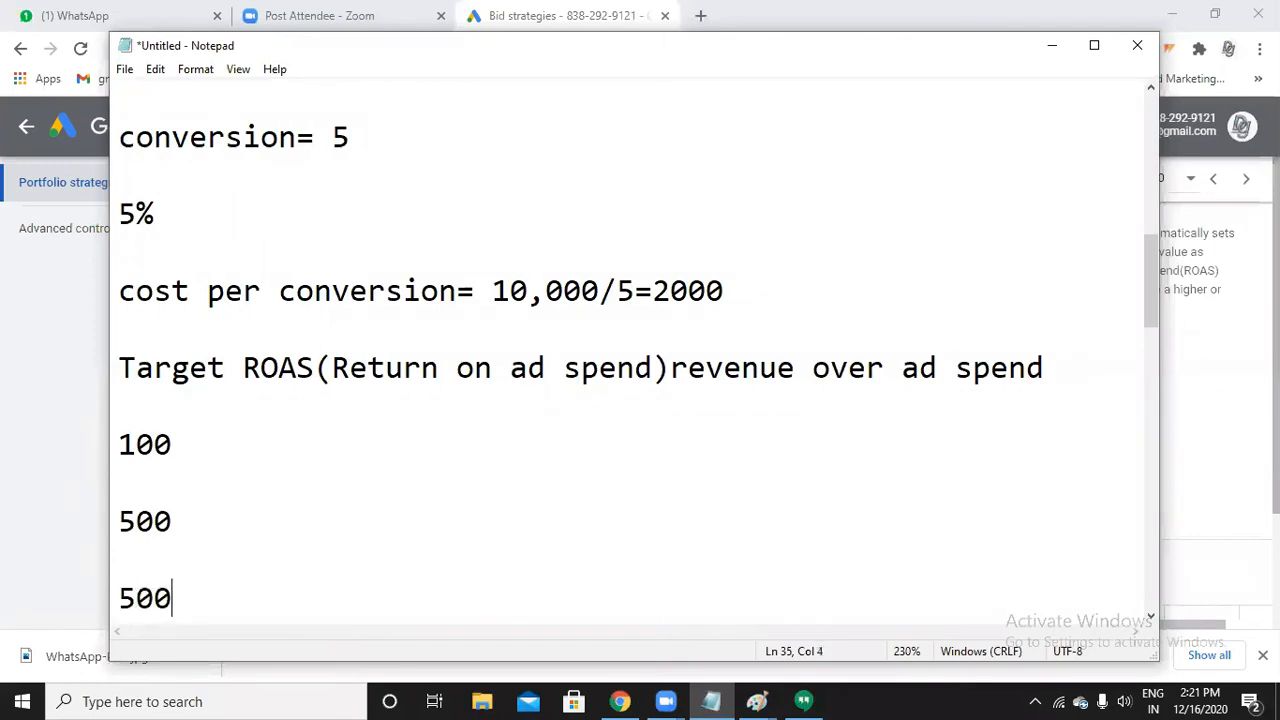
type("%")
key("BackSpace")
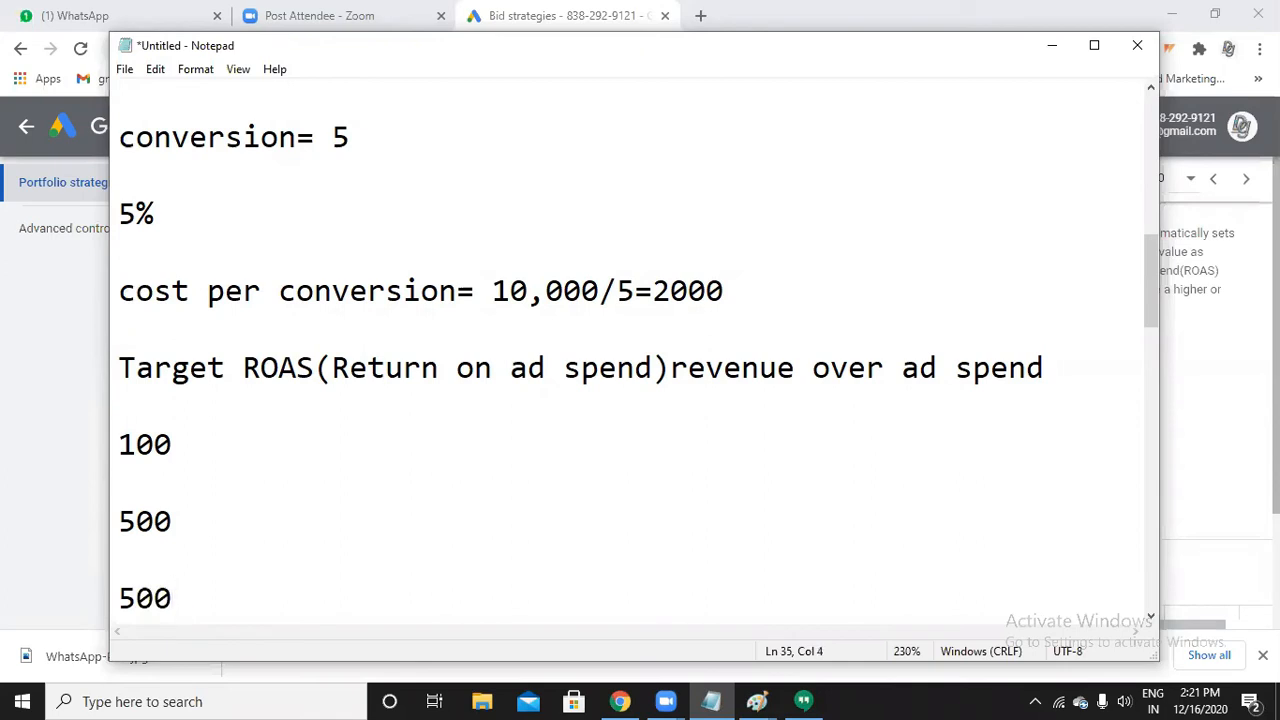
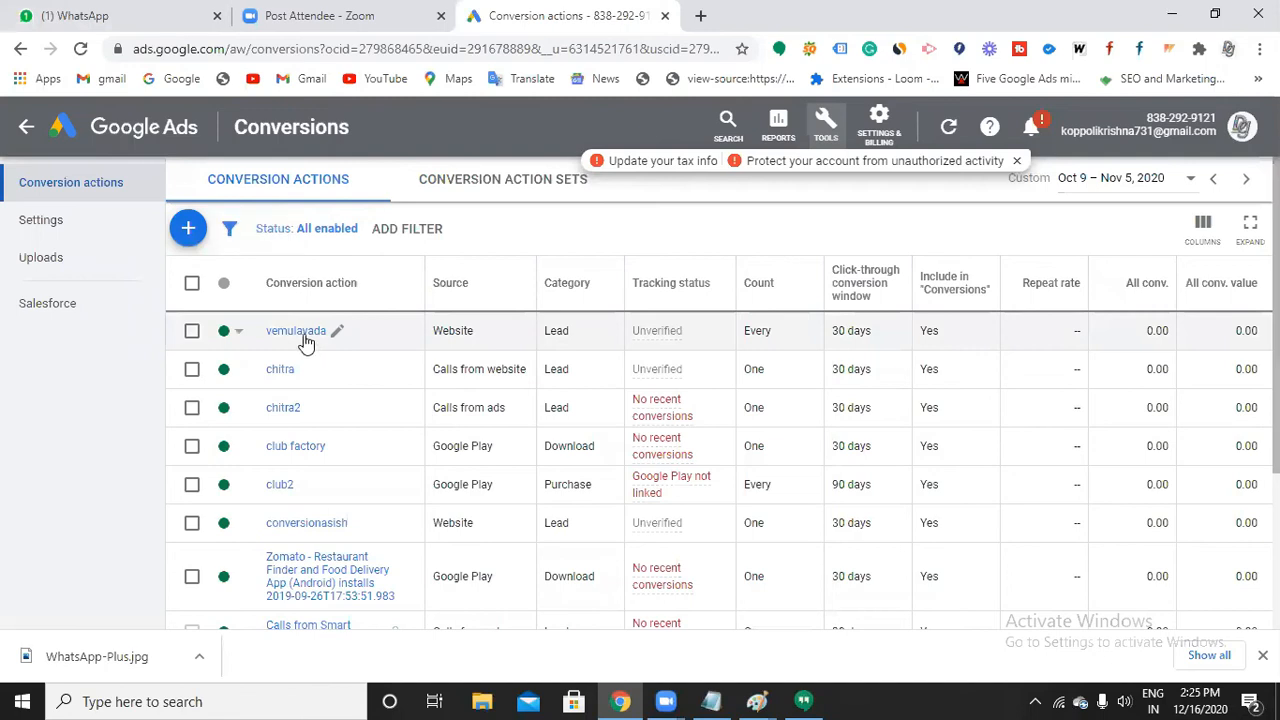
- Open the website conversion action "vemulavada" and start editing its settings
left_click(303, 331)
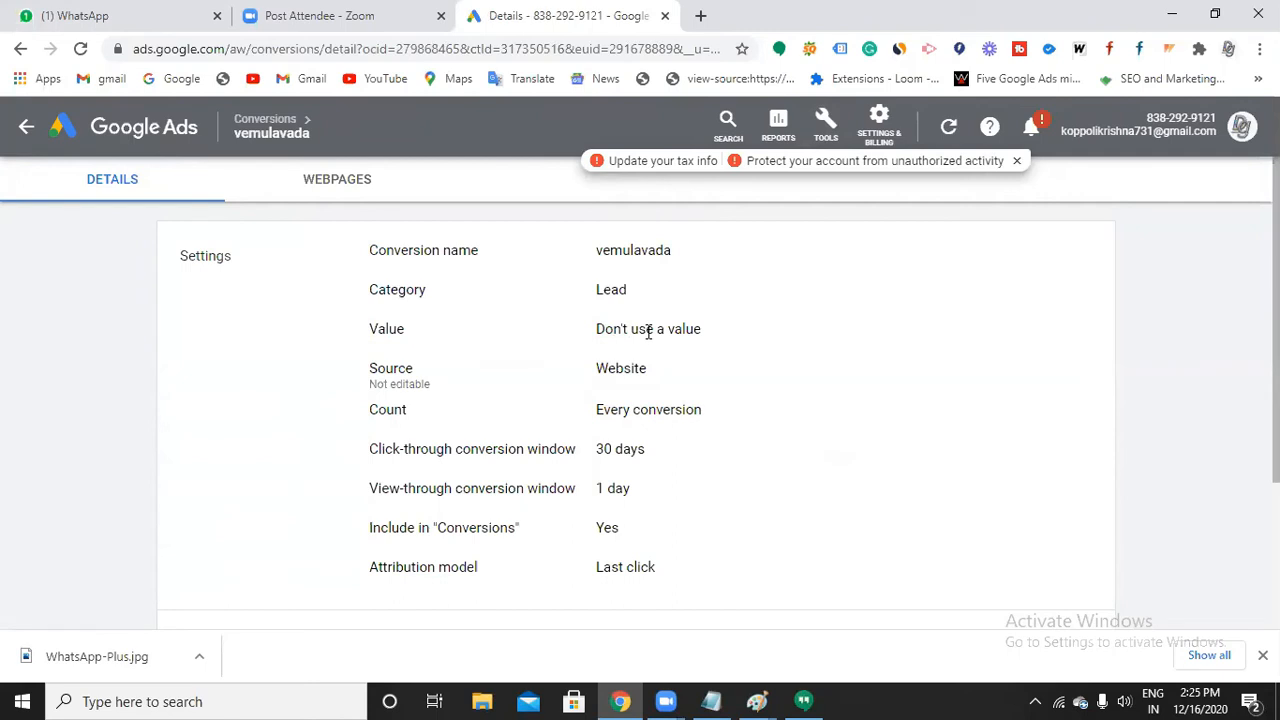
scroll(650, 450, "down", 1)
scroll(658, 488, "down", 1)
left_click(1044, 428)
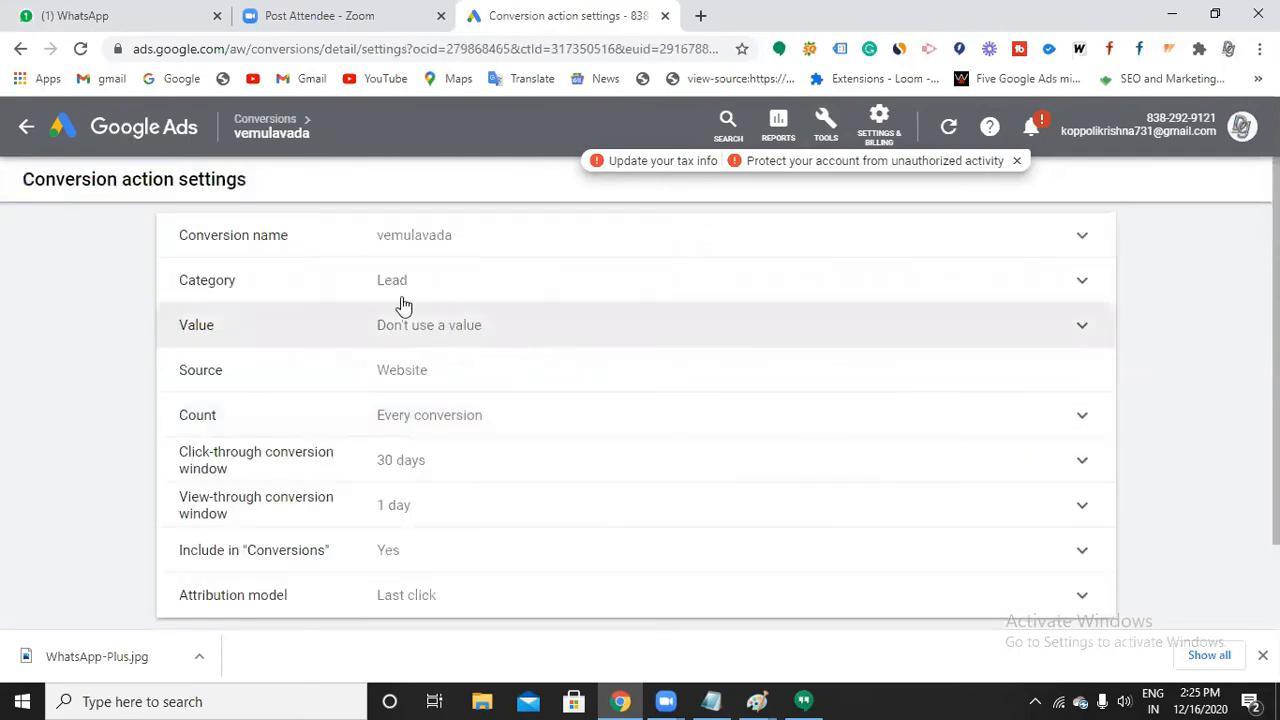
- Set the conversion action to use the same value of 1000 US dollars for each conversion and save it
left_click(487, 337)
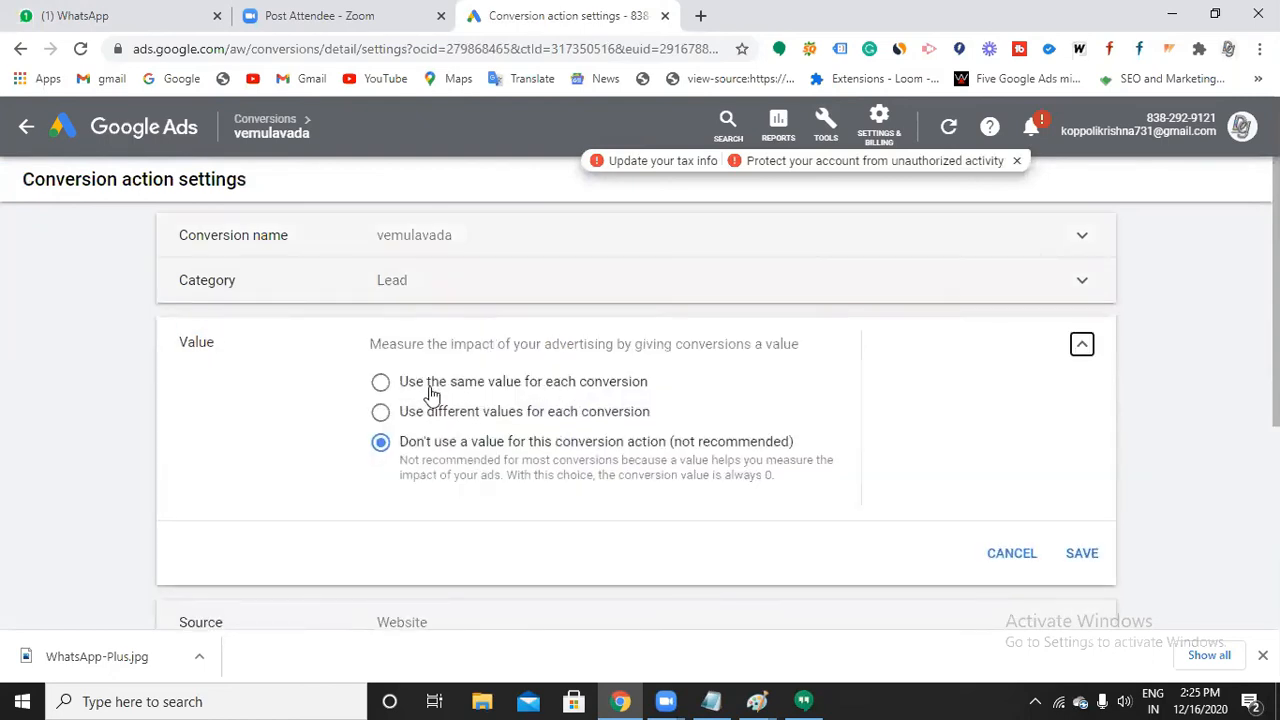
left_click(381, 383)
left_click(567, 458)
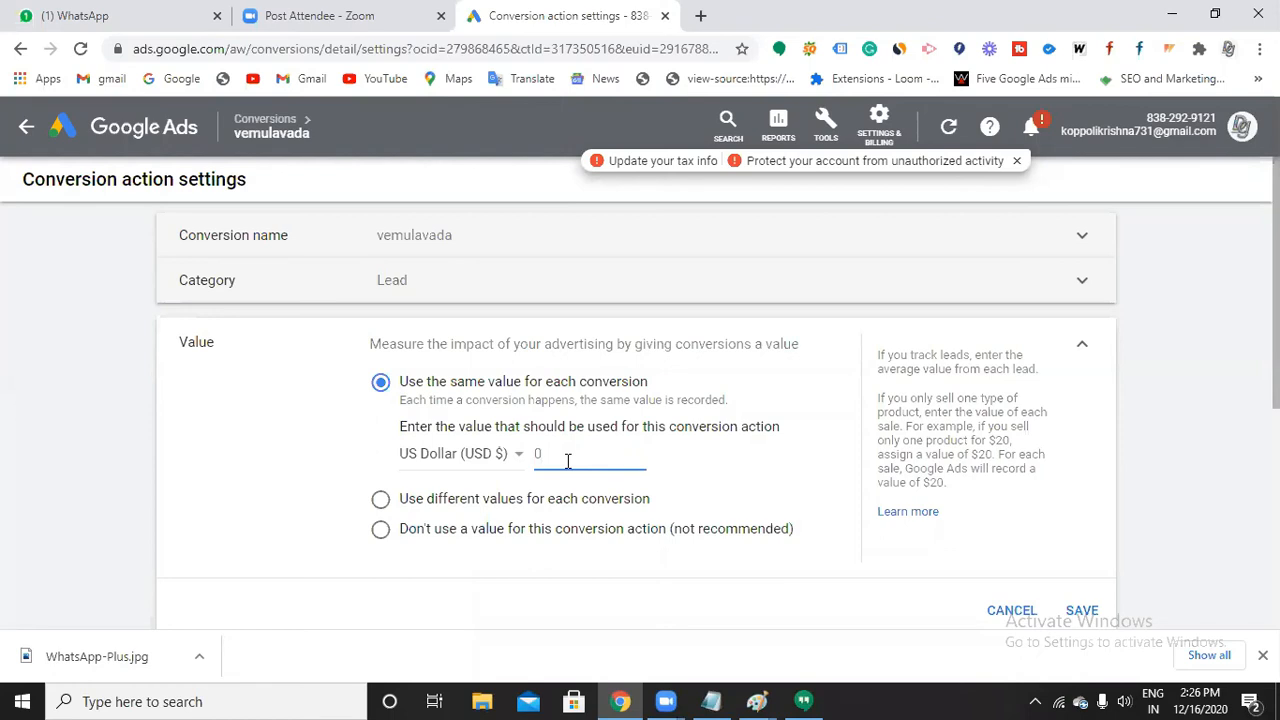
key("BackSpace")
type("1000")
left_click(1106, 591)
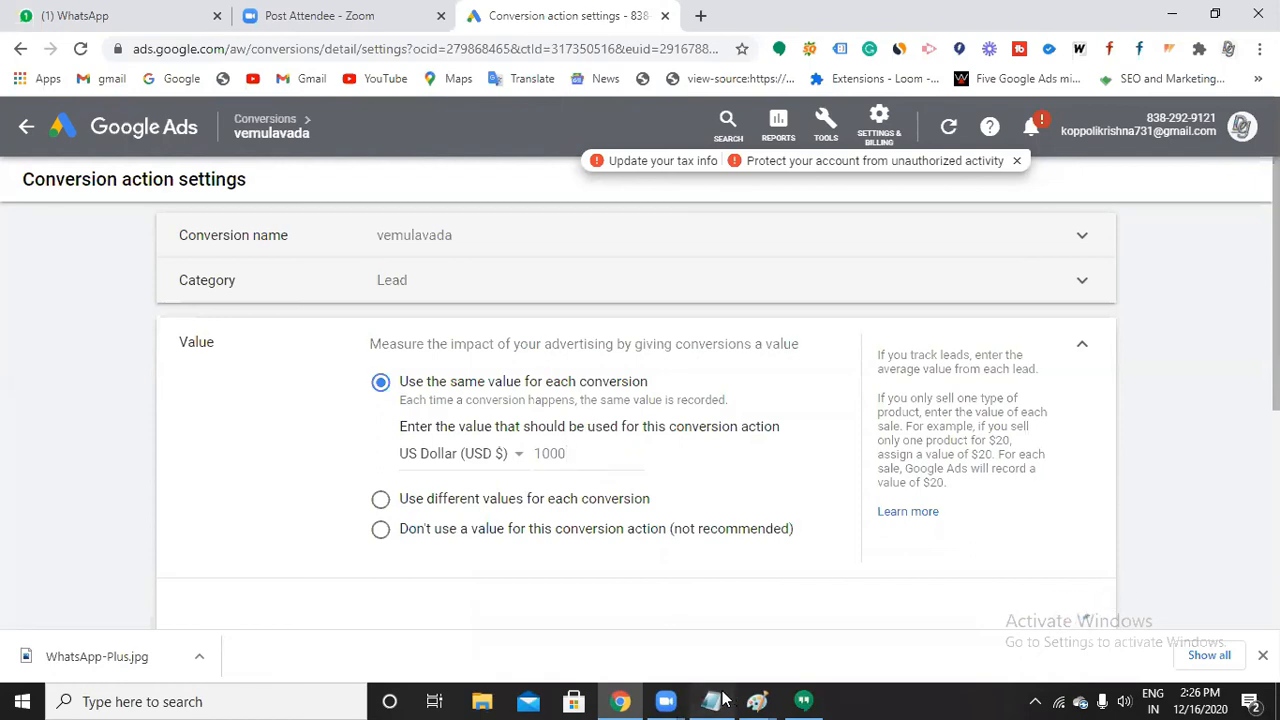
- Switch to the Notepad notes and write 2000 and 10,000 on separate lines below "Maximize conversion value"
left_click(711, 701)
key("Return")
key("Return")
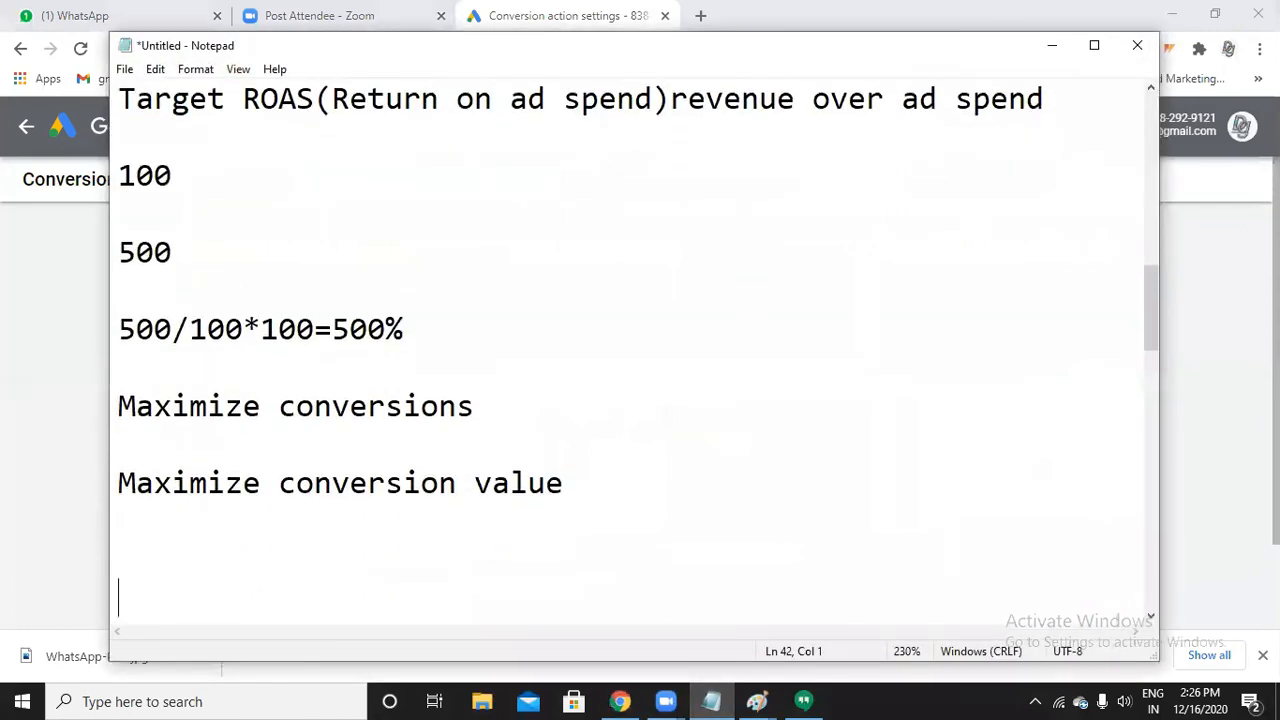
type("2000")
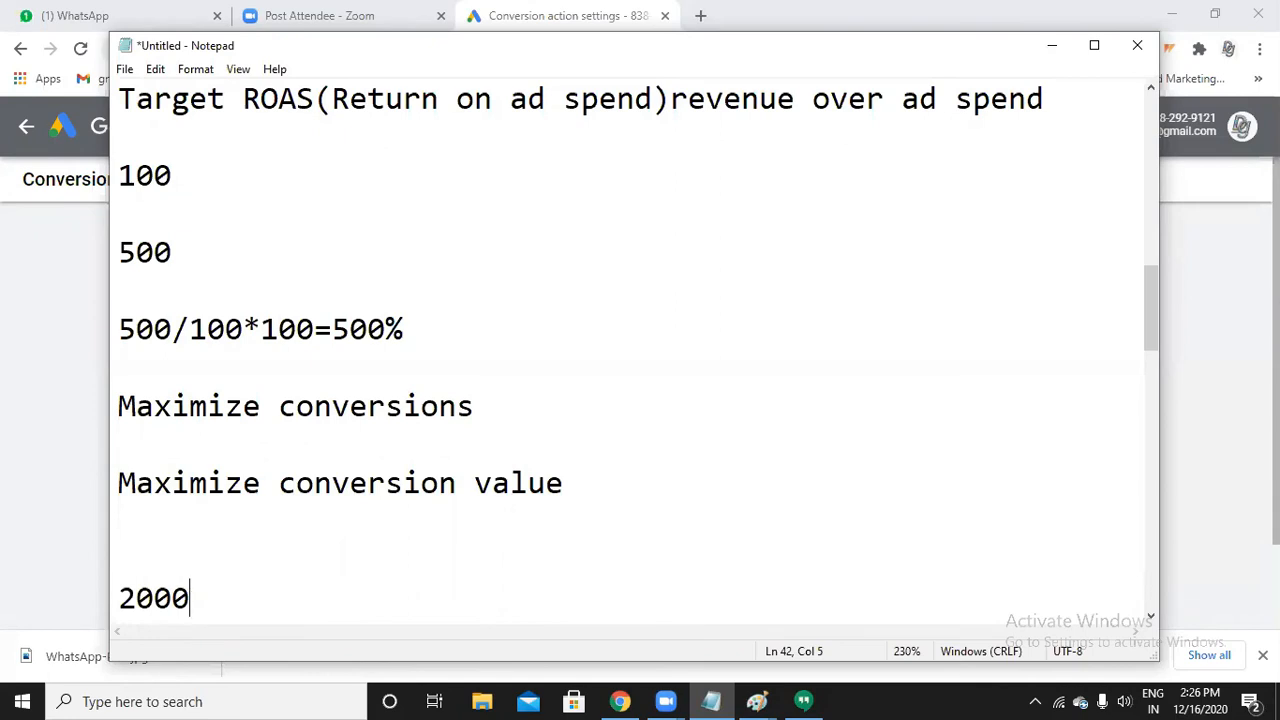
key("Return")
key("Return")
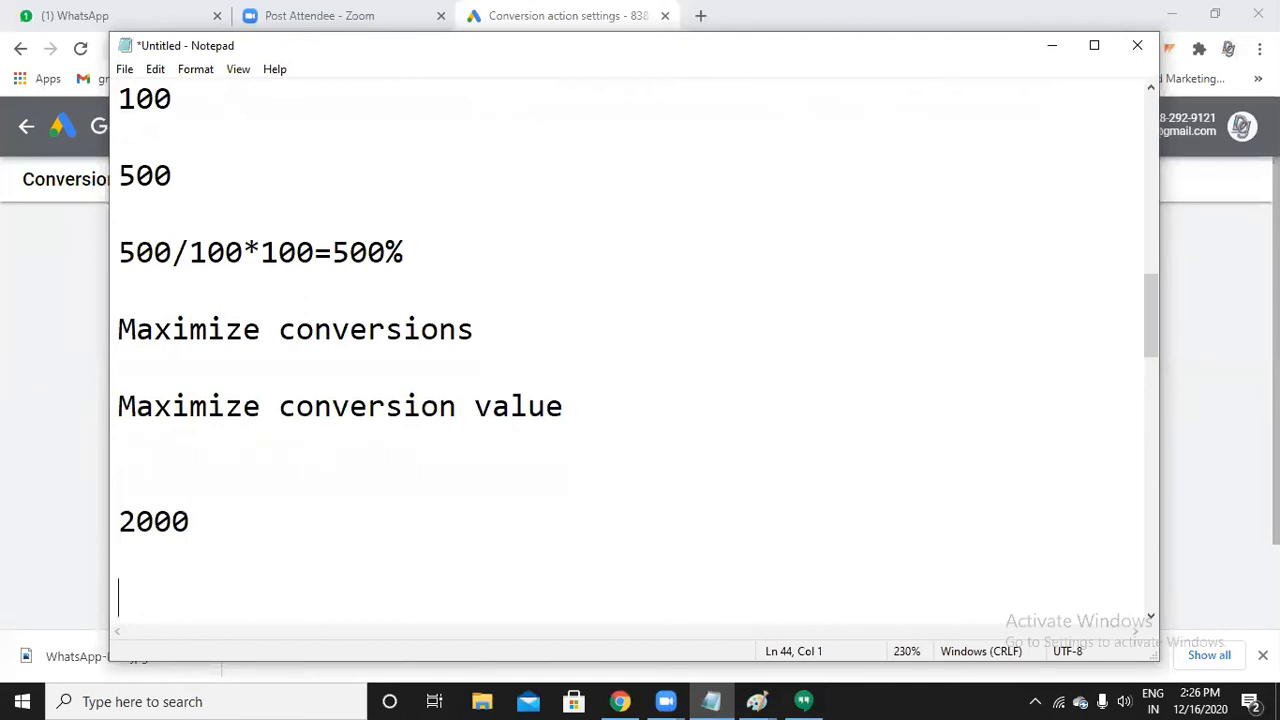
type("10,000")
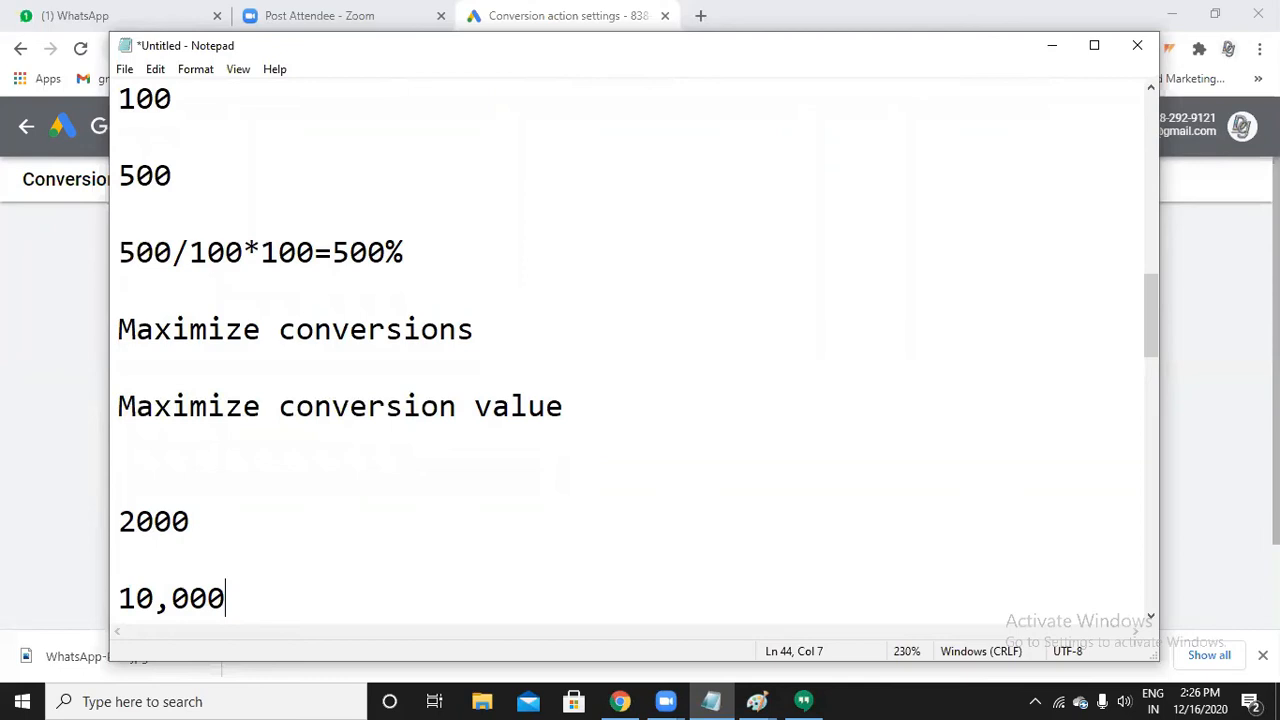
- Label the 2000 line "(cotton dress)" and the 10,000 line "(LED TV)"
left_click(477, 522)
type("(cotton")
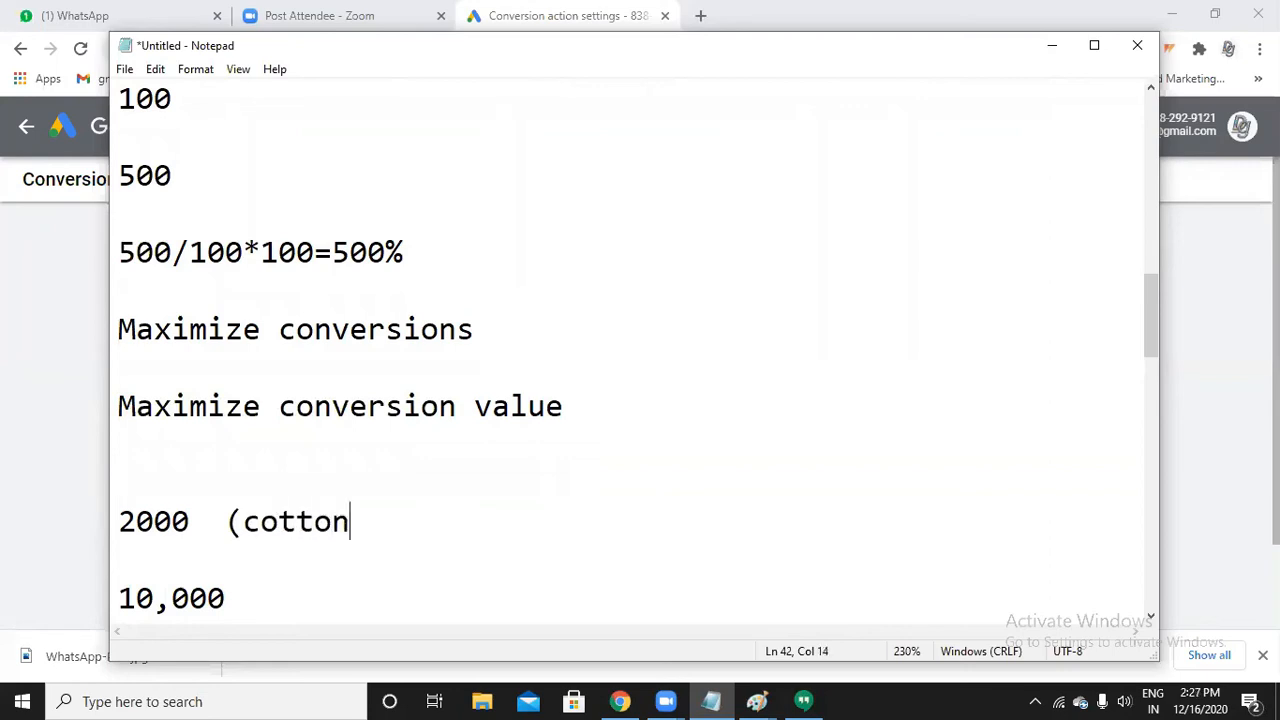
type(" dree)")
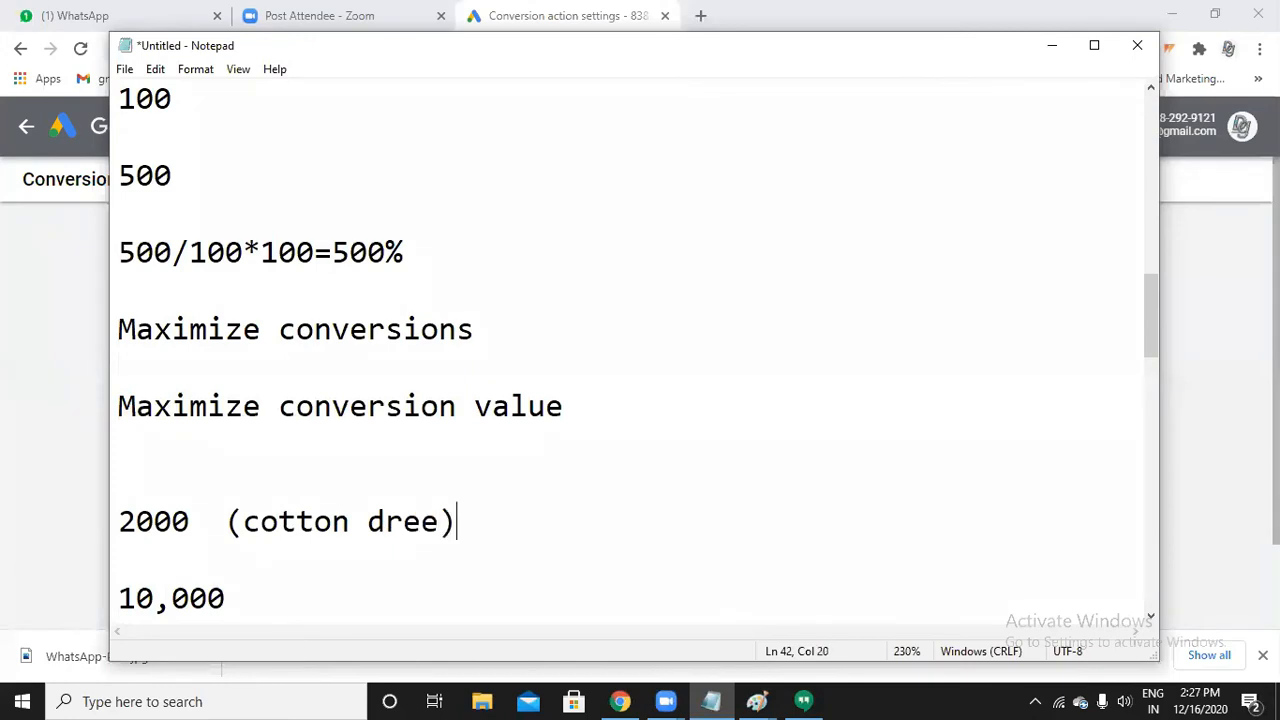
left_click(440, 522)
key("BackSpace")
type("ss")
left_click(378, 581)
type("(LED T")
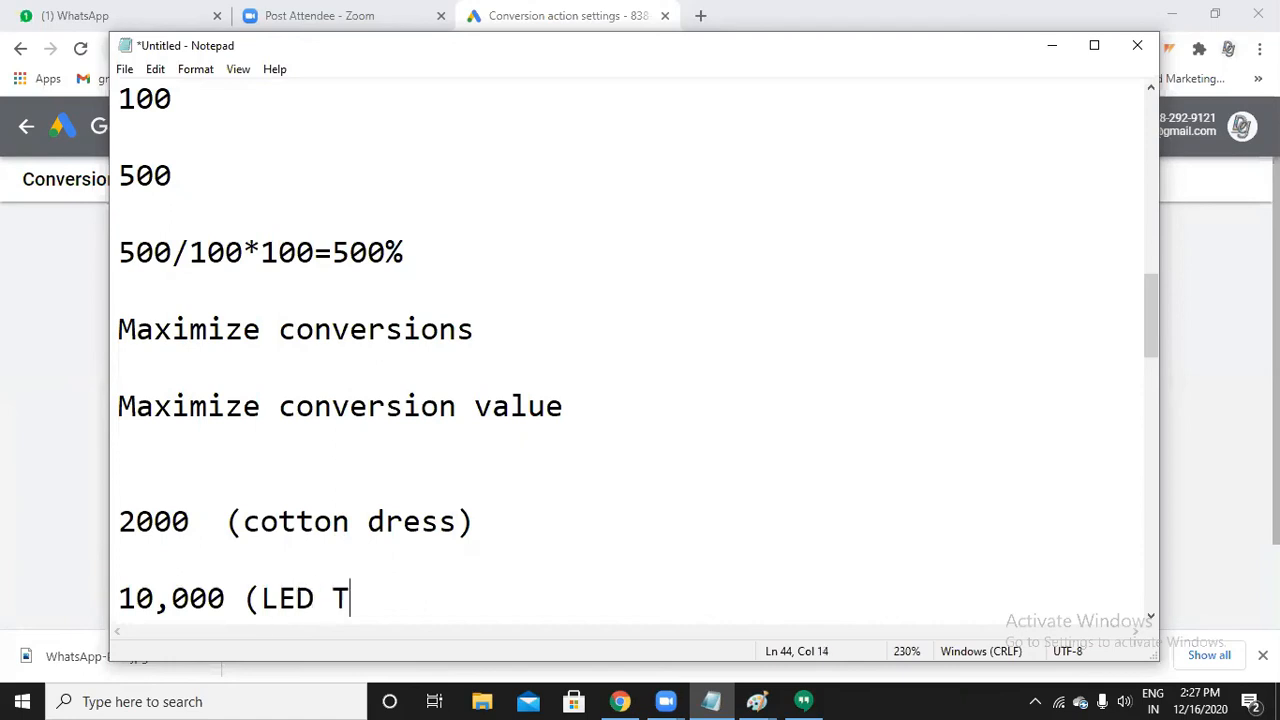
type("V)")
- Return to Google Ads and start a new portfolio bid strategy of the type Target impression share
left_click(1050, 60)
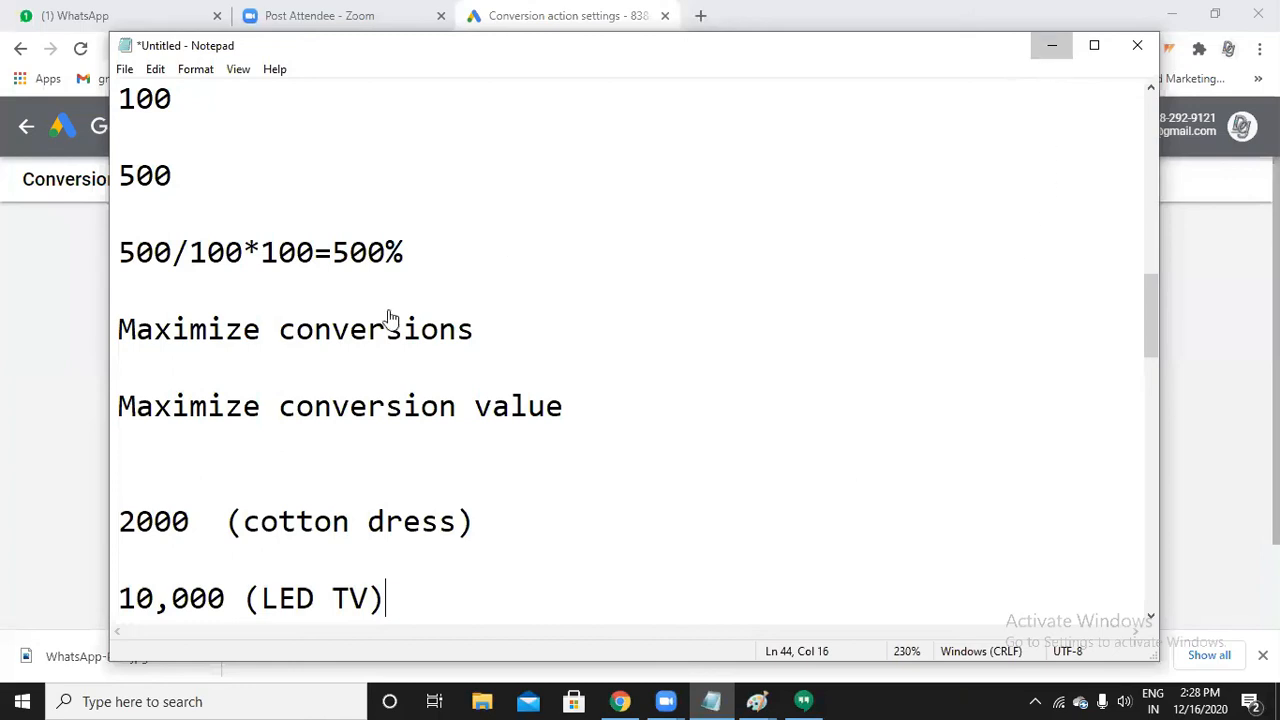
scroll(320, 360, "down", 2)
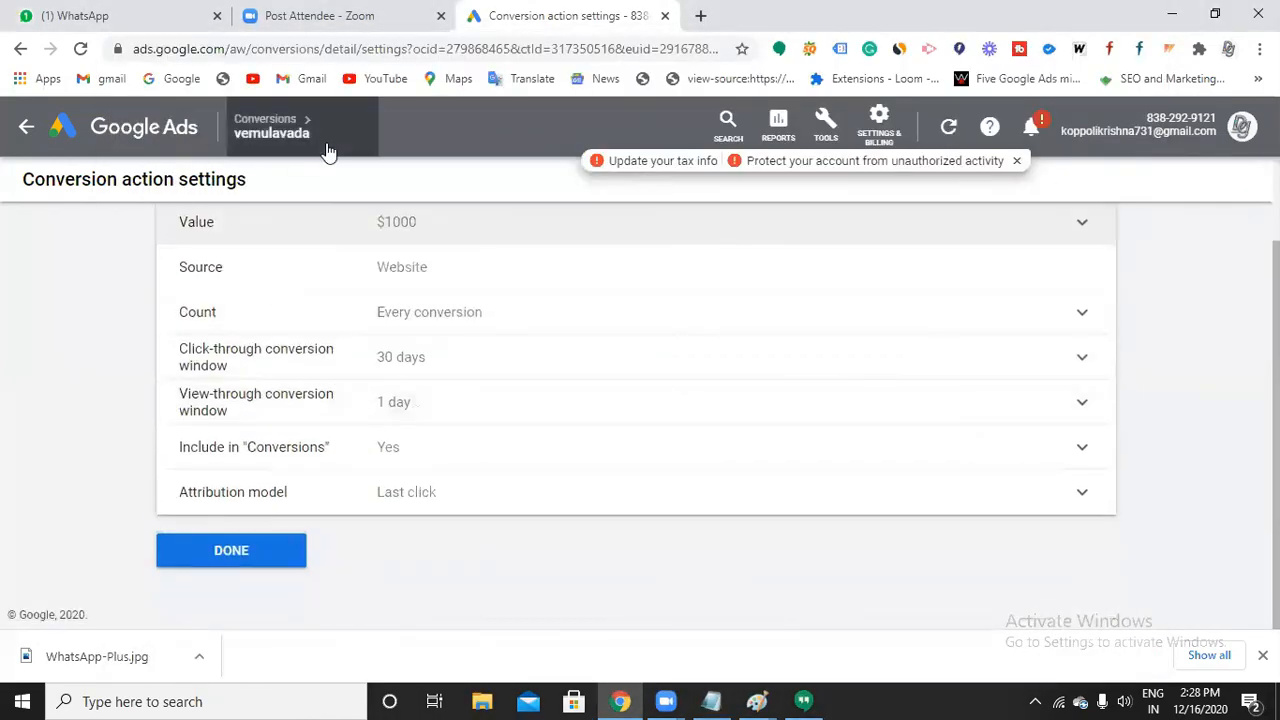
left_click(838, 130)
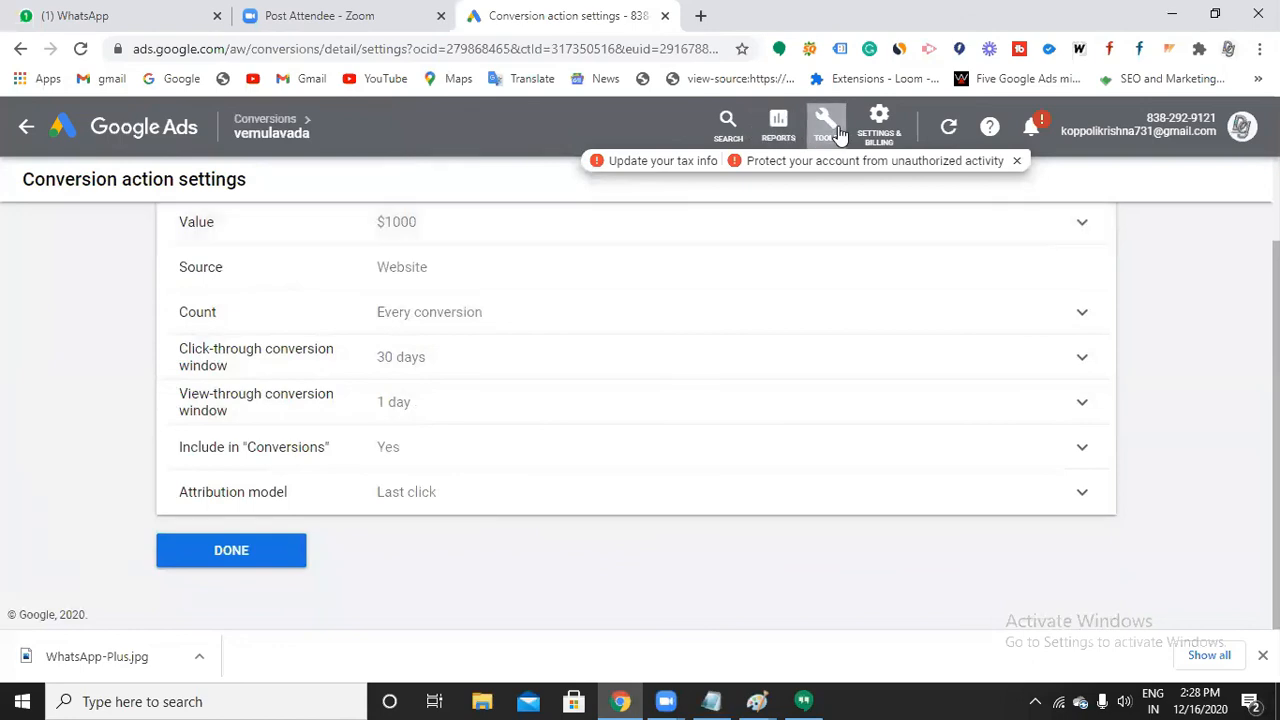
left_click(486, 265)
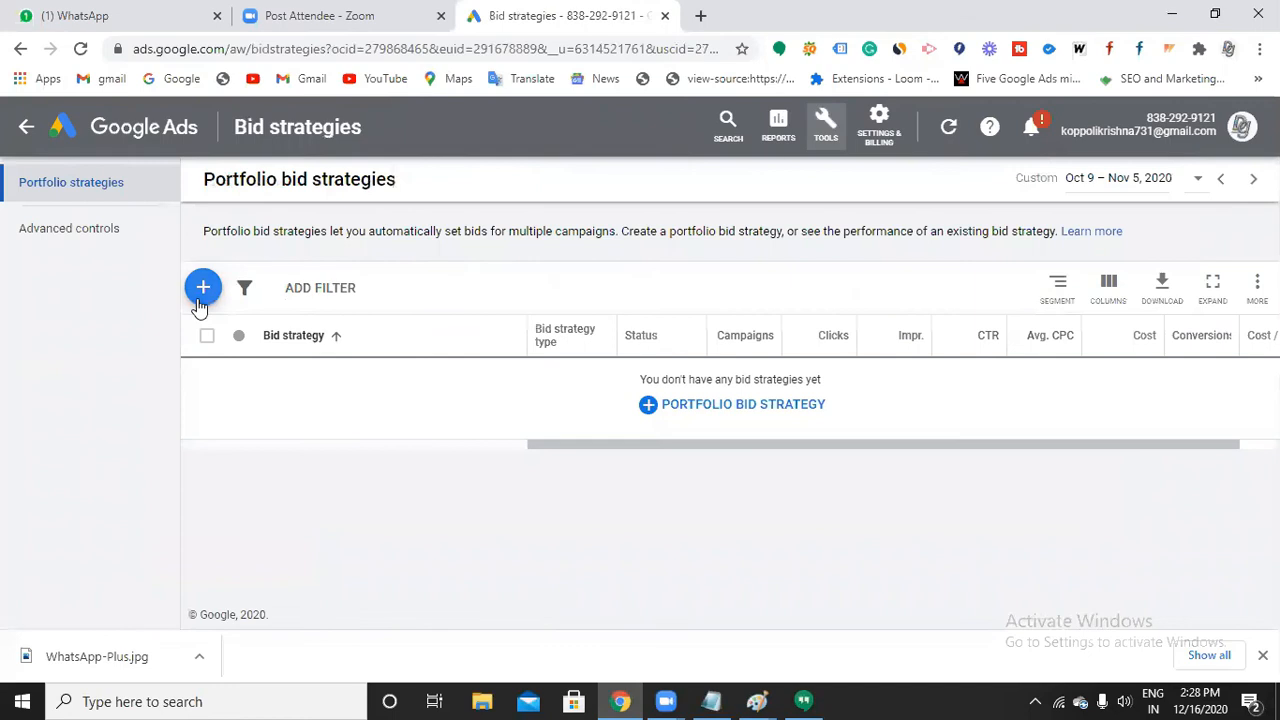
left_click(203, 288)
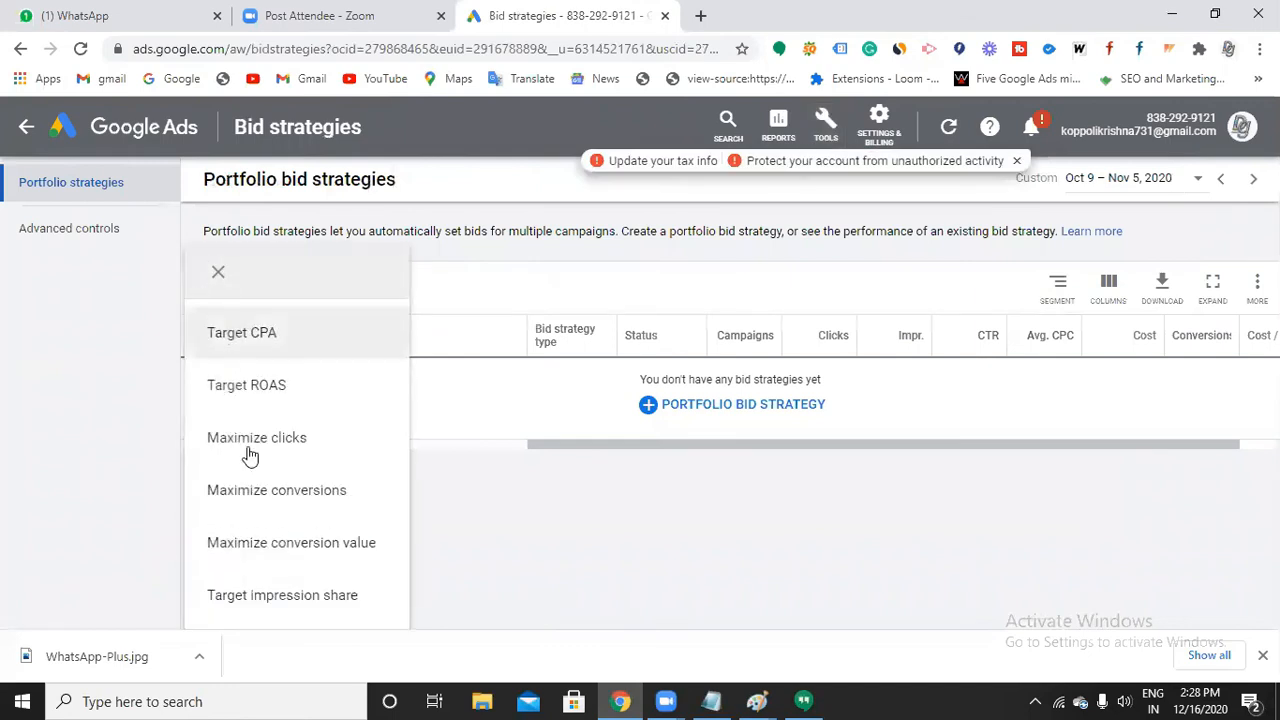
left_click(281, 607)
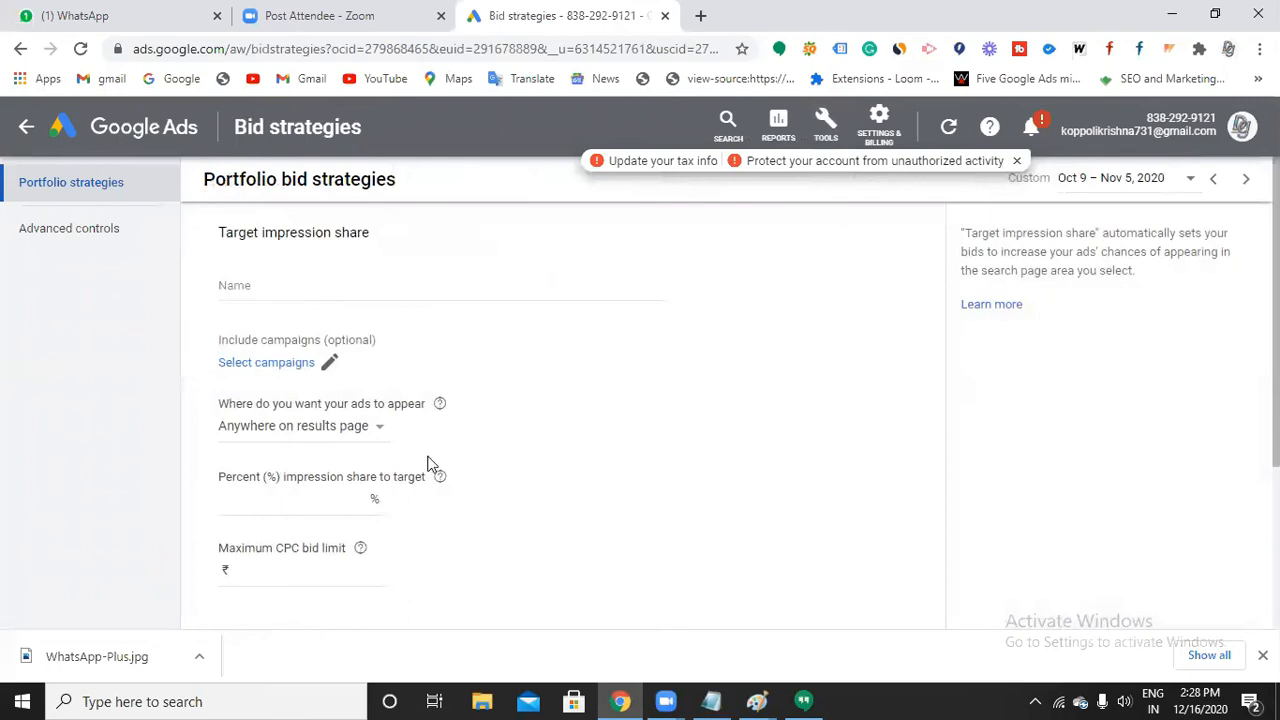
left_click(712, 701)
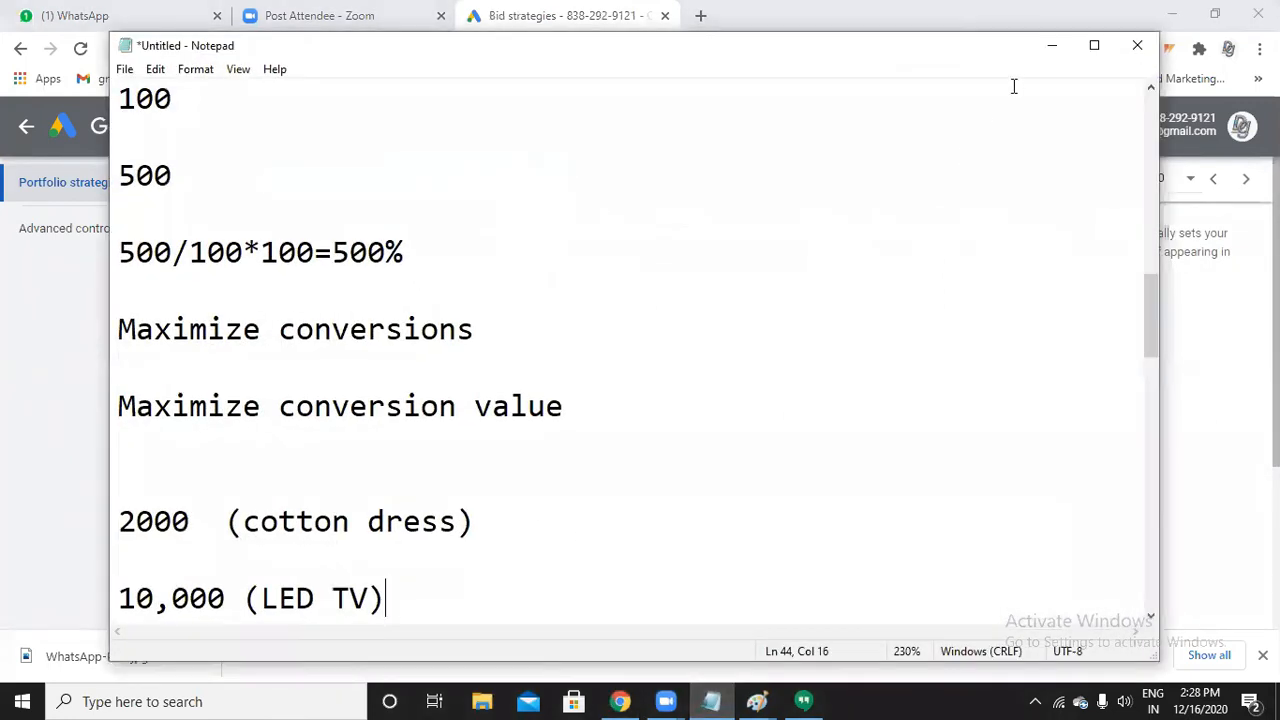
left_click(1051, 45)
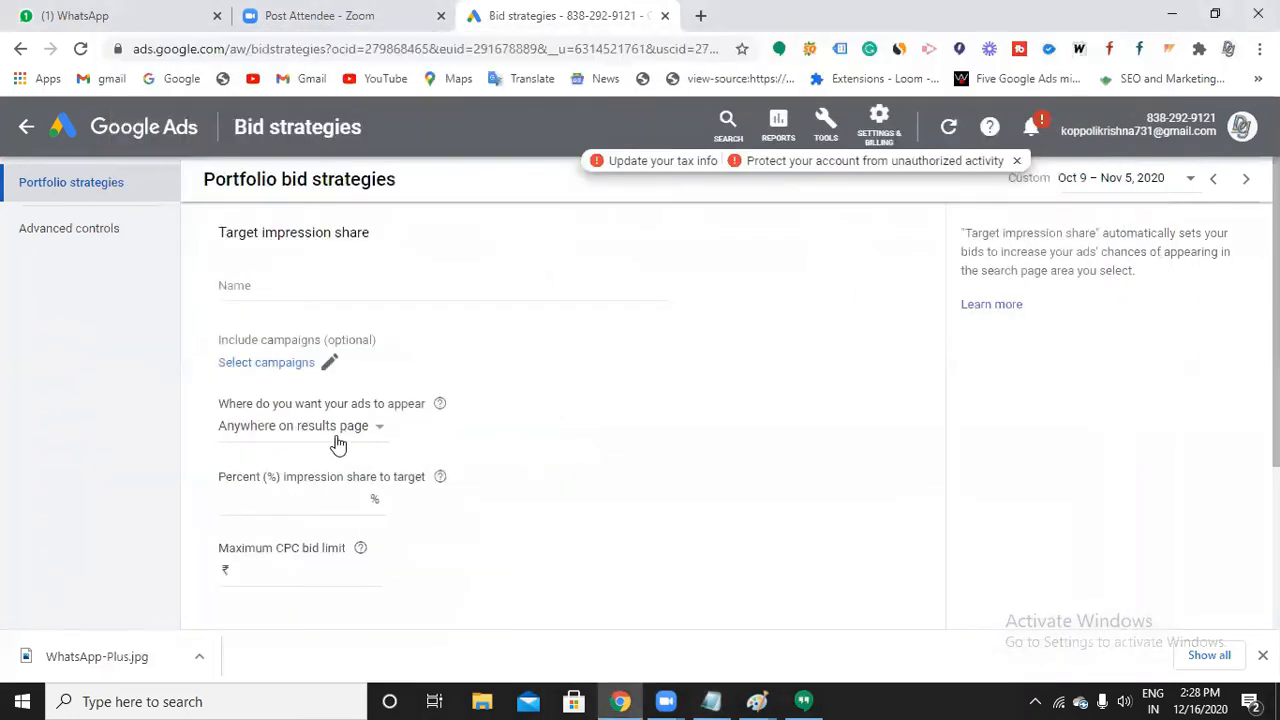
- Set the ad location of the Target impression share strategy to Top of results page
left_click(338, 440)
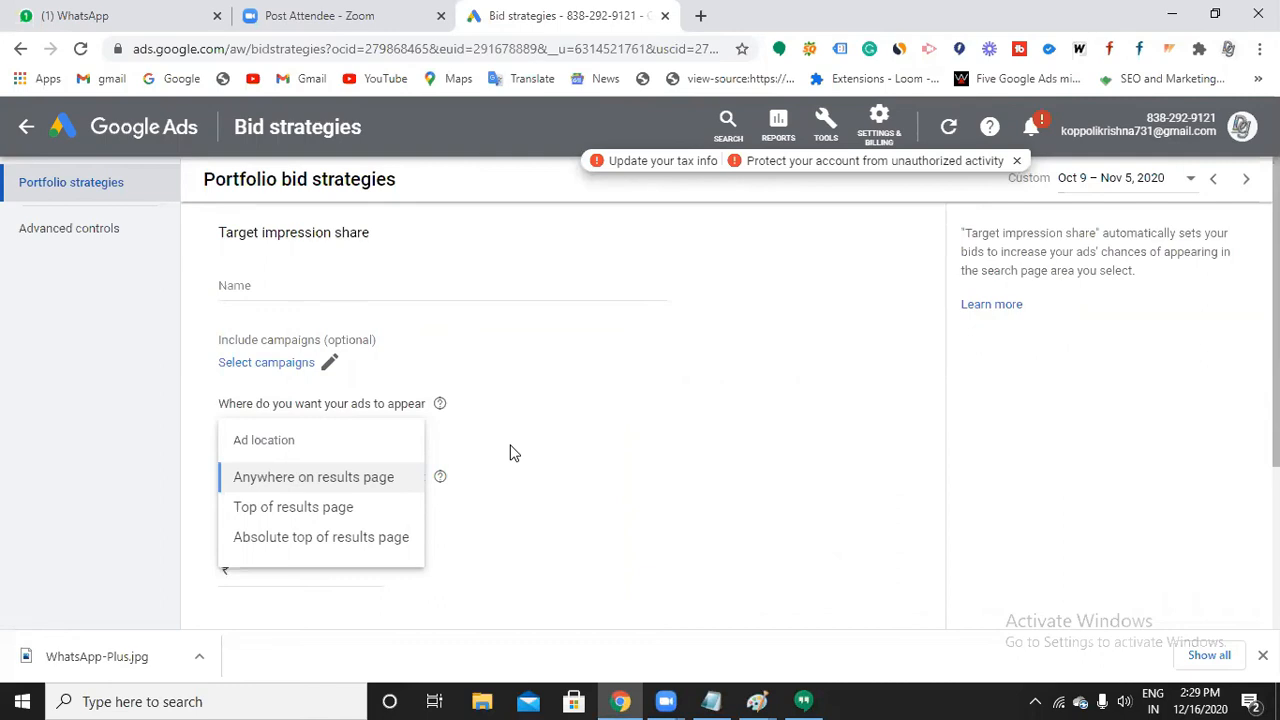
left_click(358, 516)
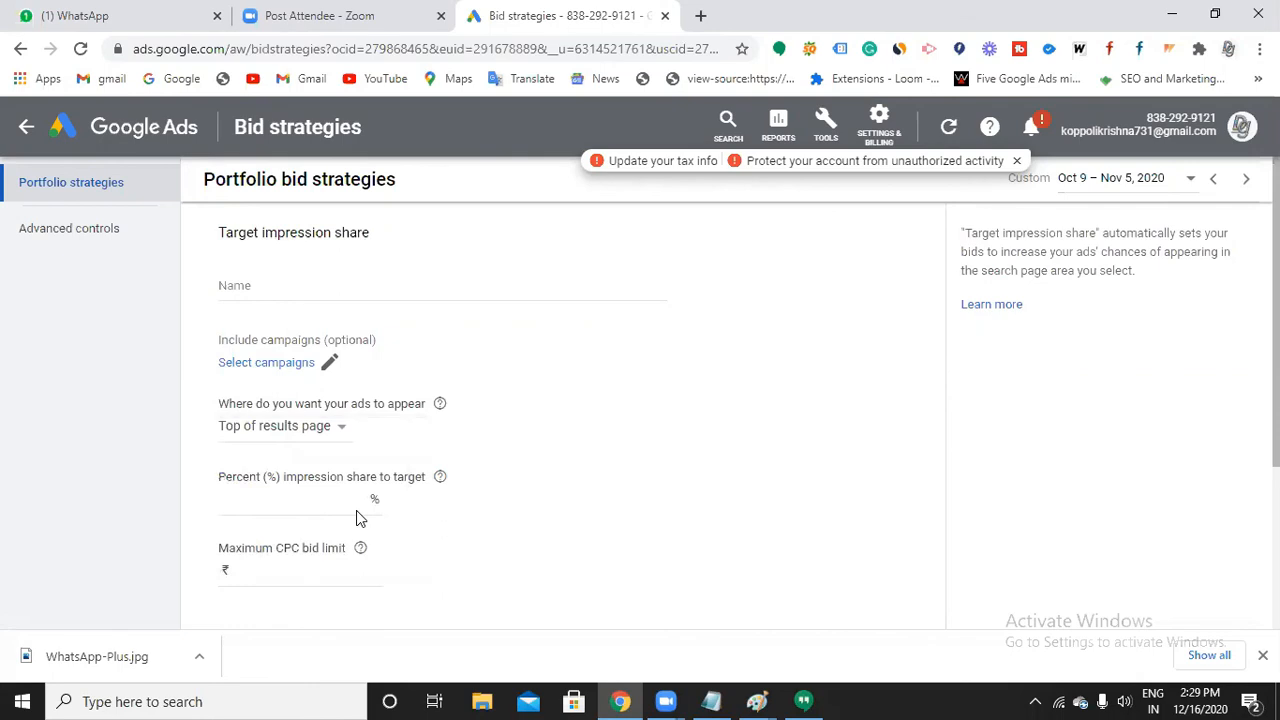
left_click(333, 438)
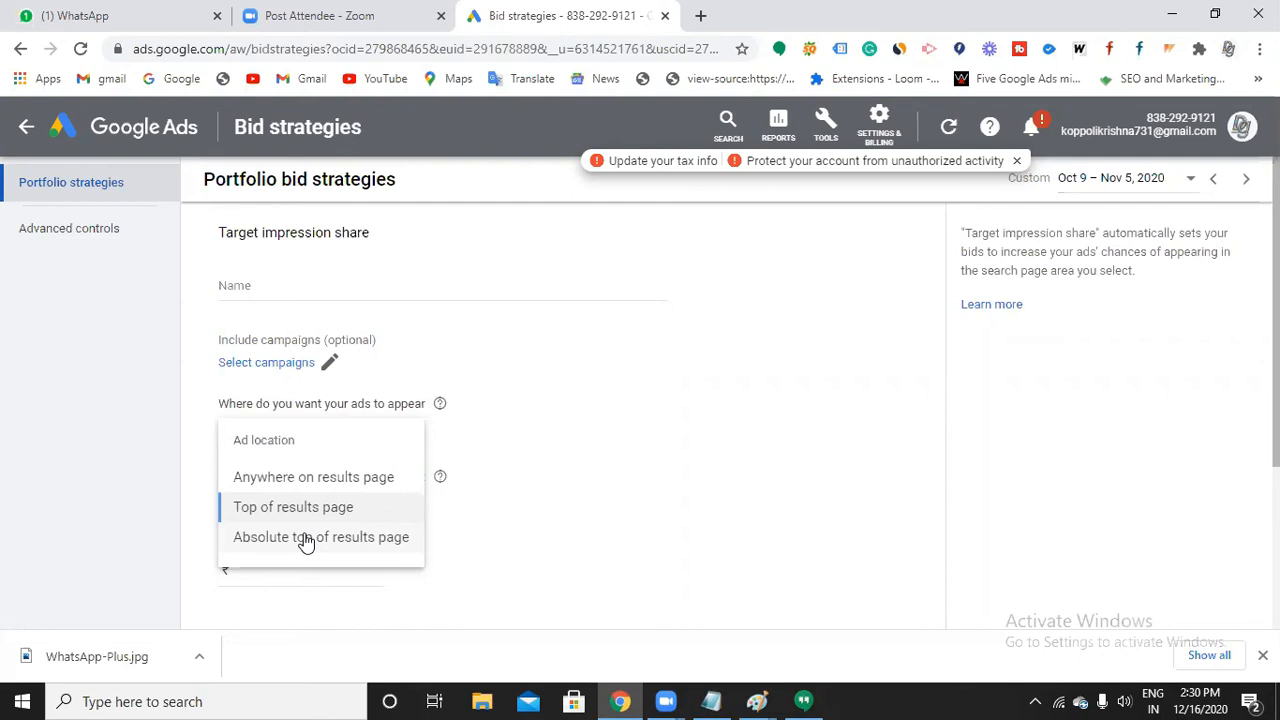
left_click(300, 514)
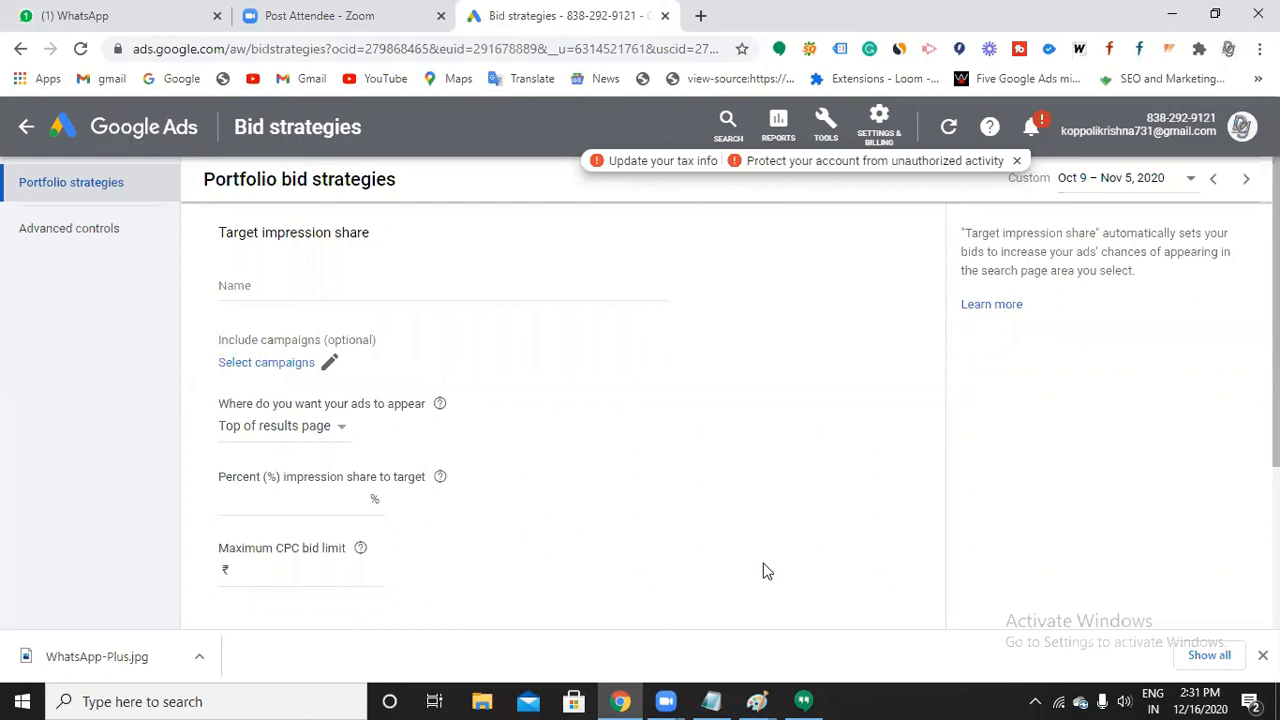
- Return to the Notepad notes and go to the space below the LED TV line
left_click(711, 701)
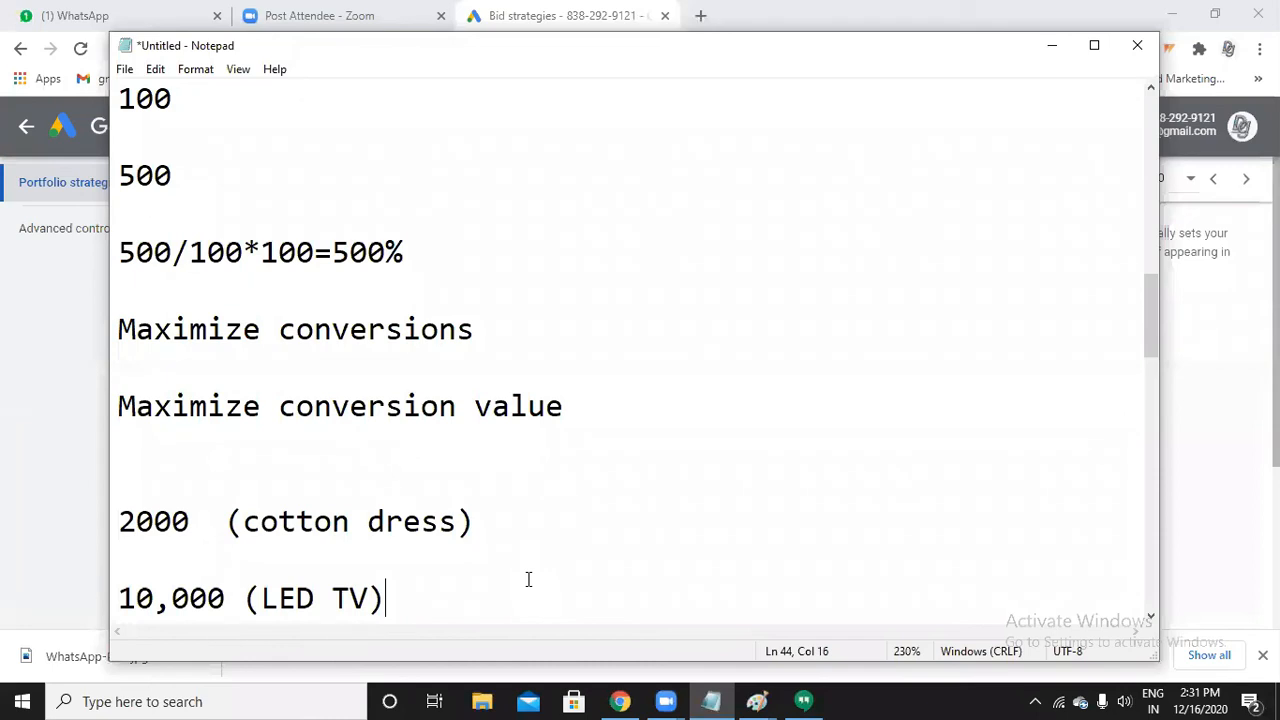
scroll(528, 579, "down", 1)
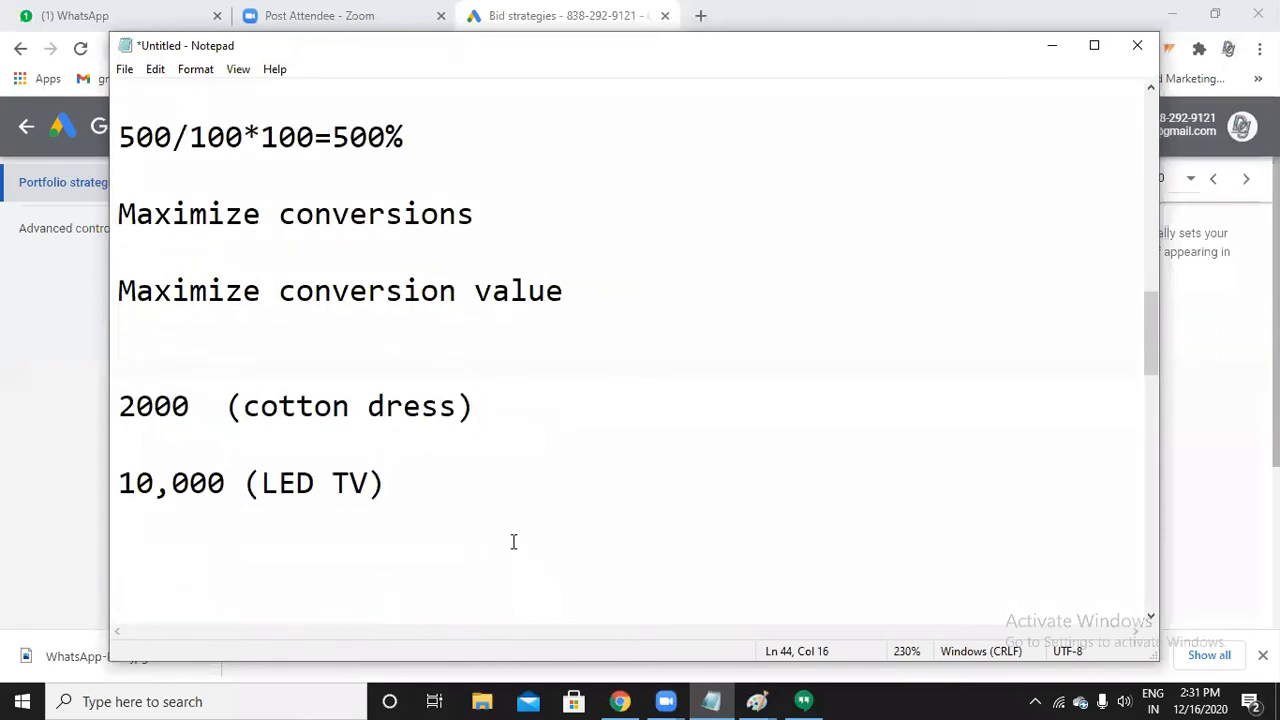